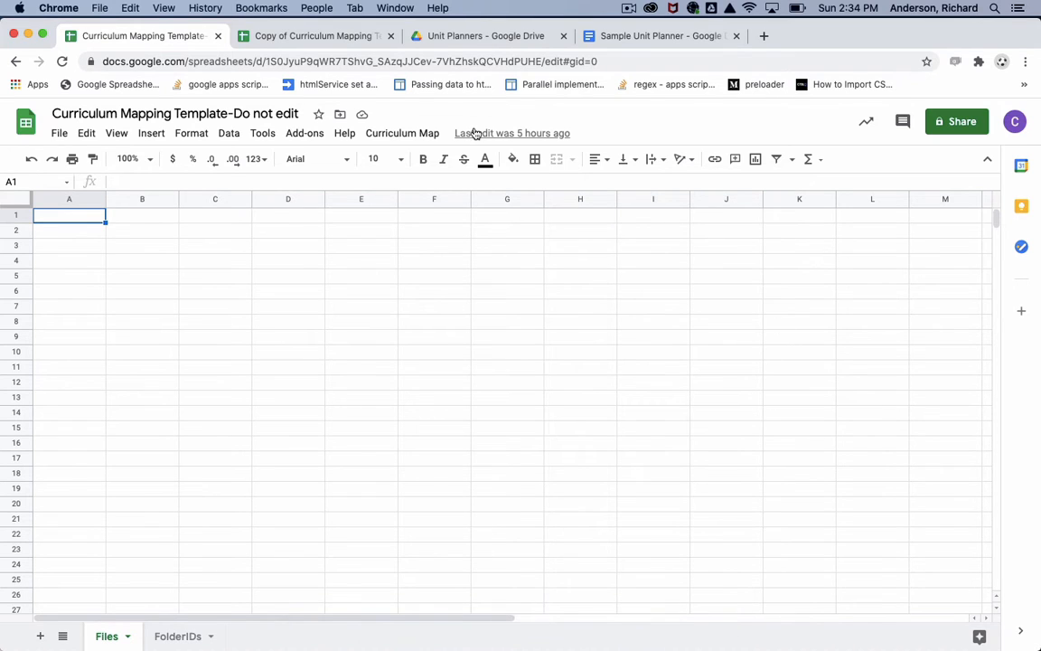
- Examine the template's Files and FolderIDs sheets and the commands offered under Curriculum Map
click(347, 37)
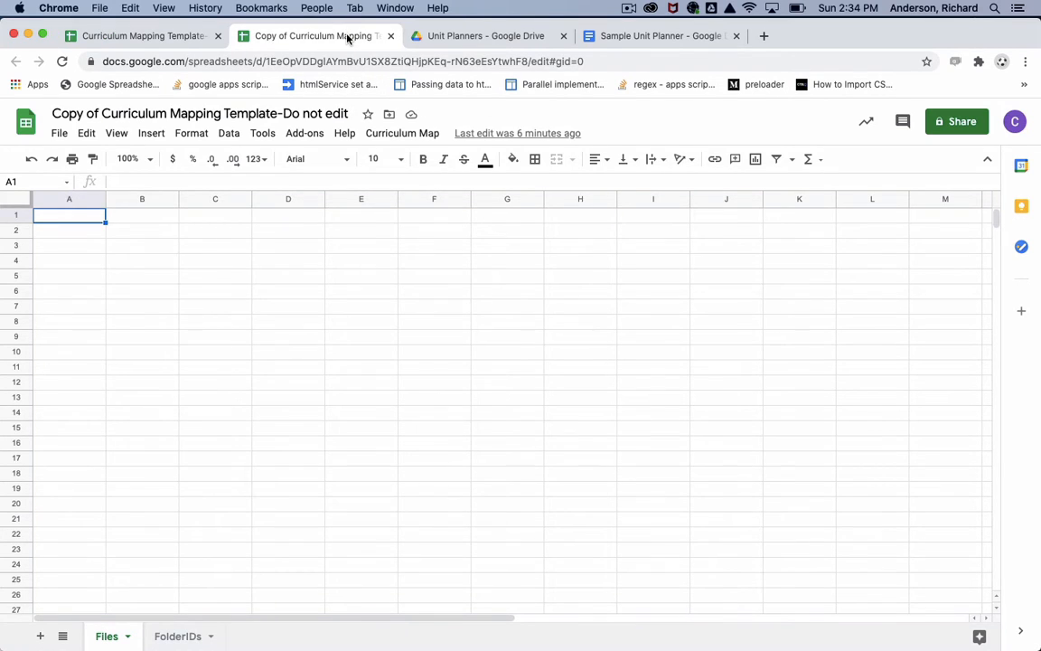
click(187, 39)
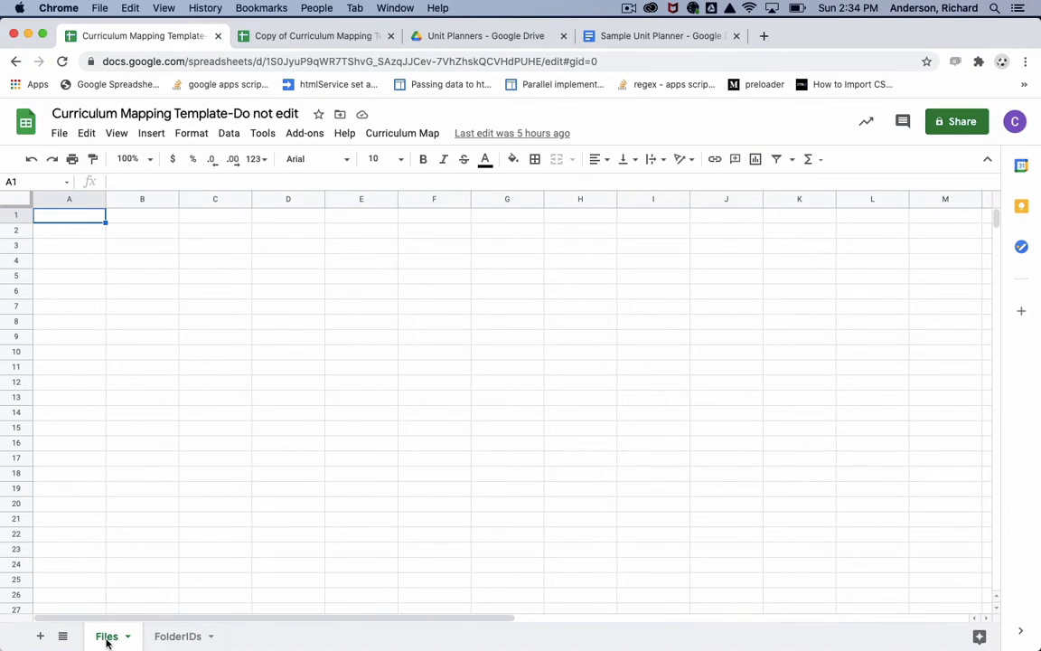
click(169, 637)
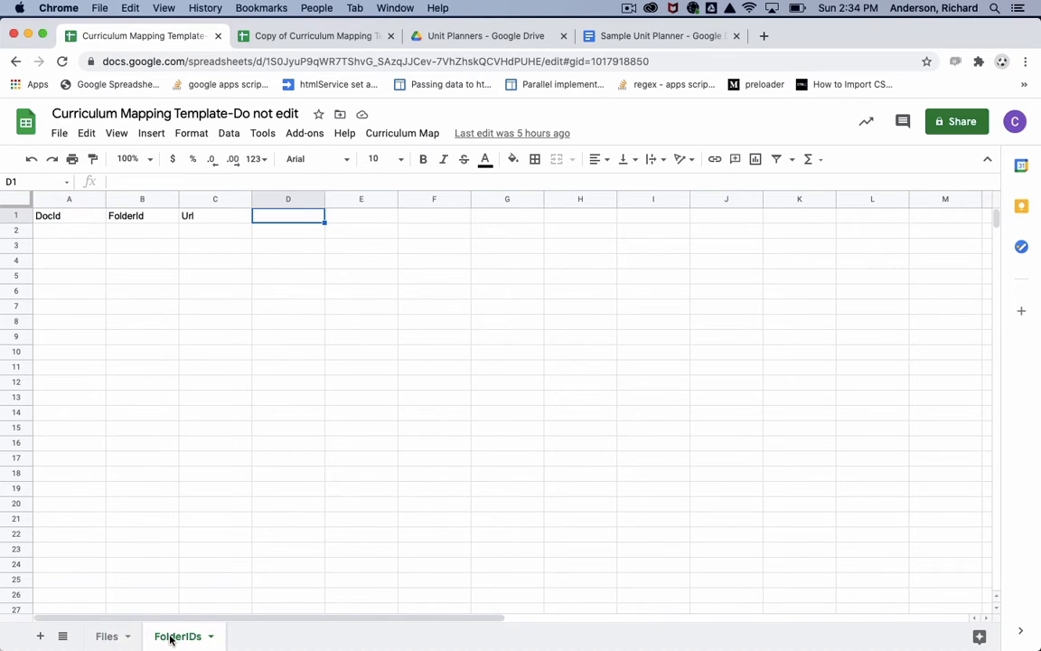
click(106, 637)
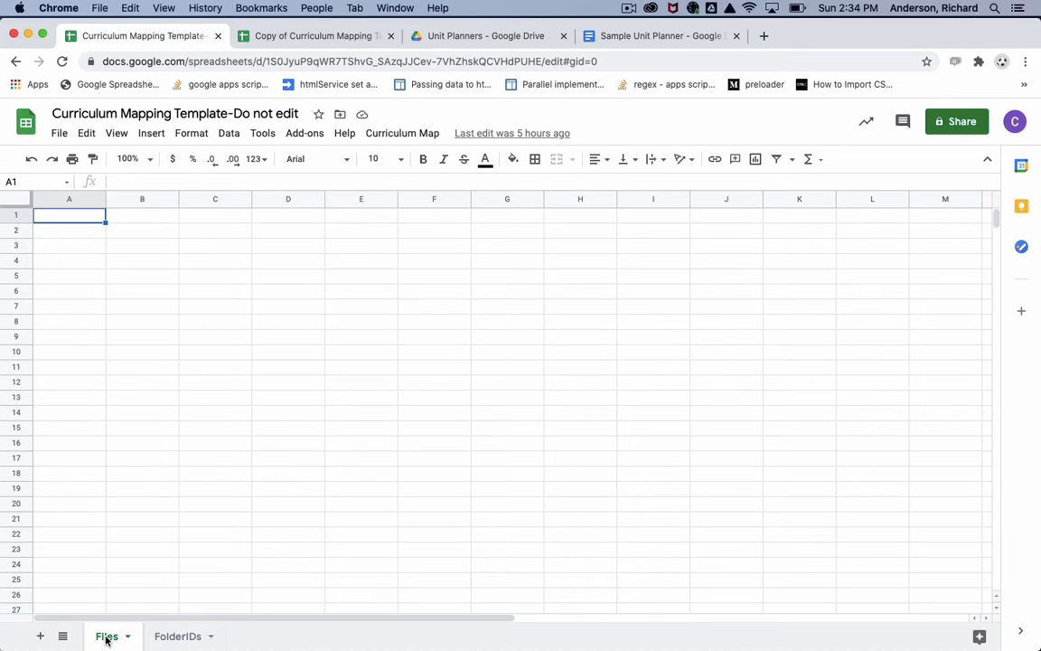
click(180, 638)
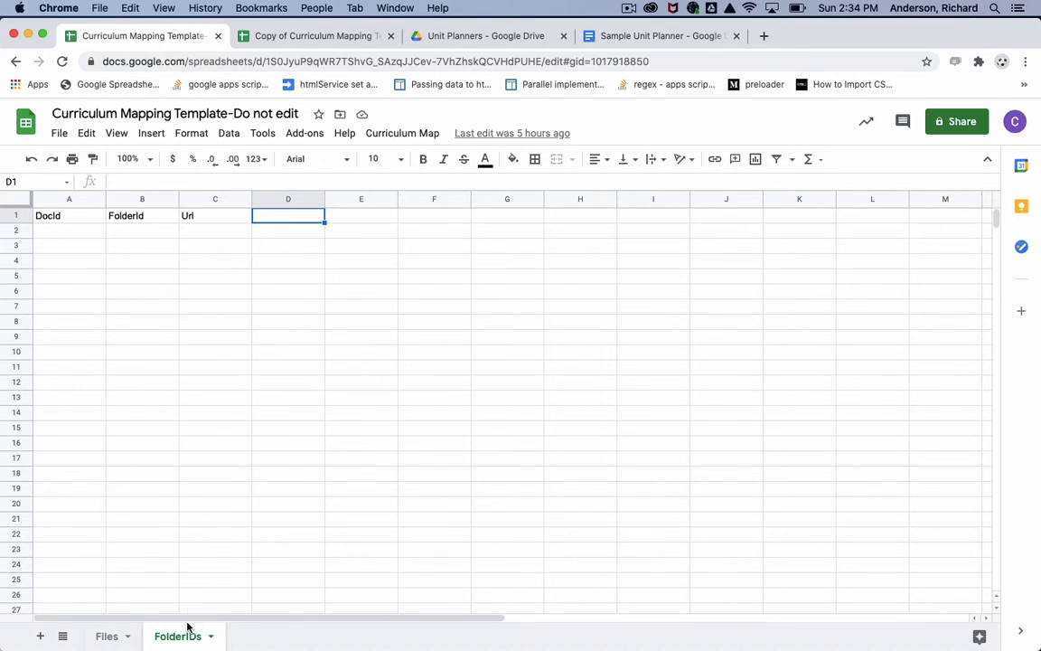
click(108, 638)
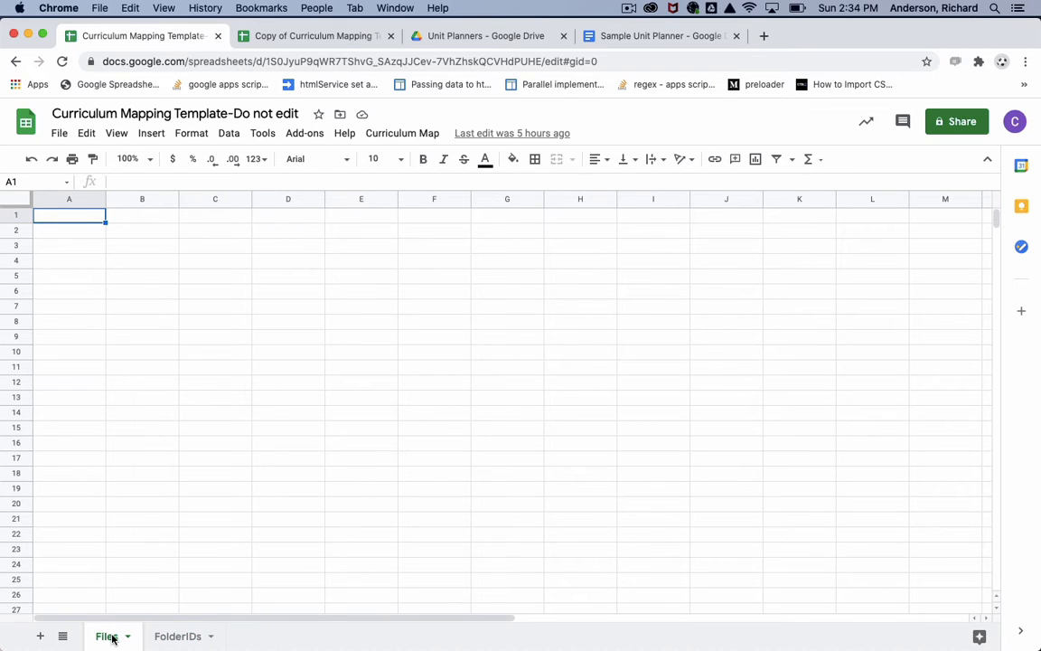
click(406, 133)
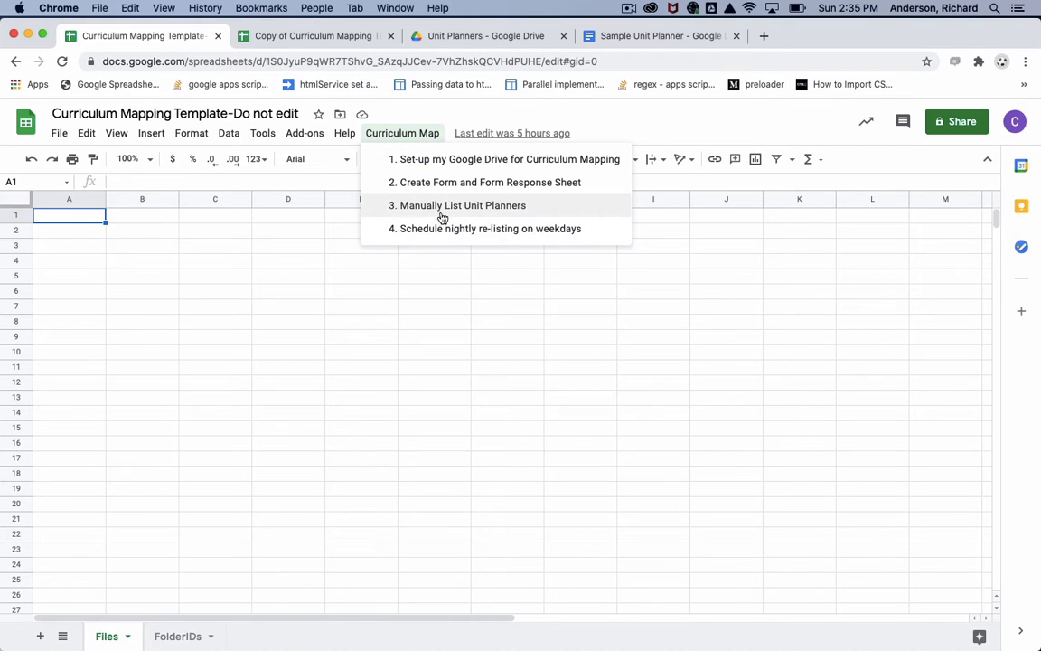
click(107, 637)
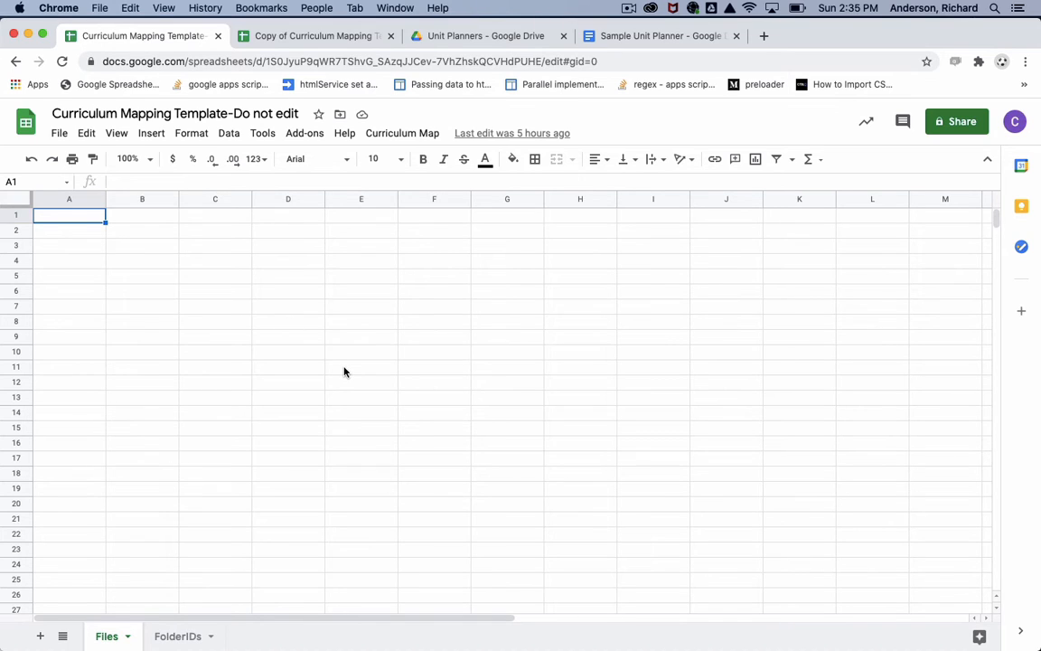
click(419, 135)
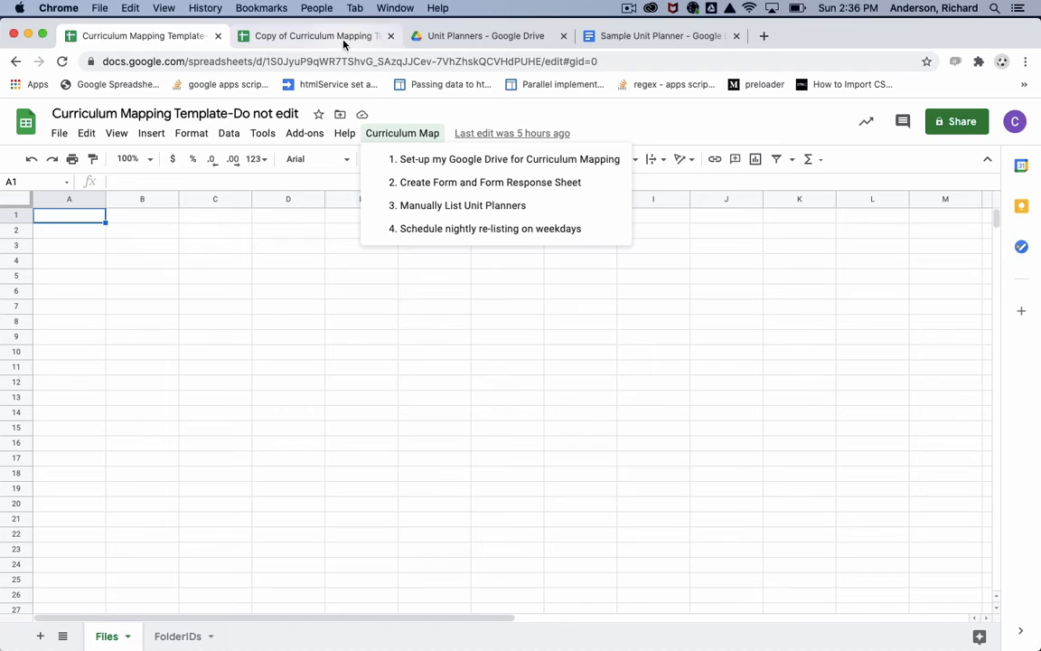
- In the copied template, start the Google Drive set-up script and authorize newList of Files with the Curriculum Admin account
click(346, 40)
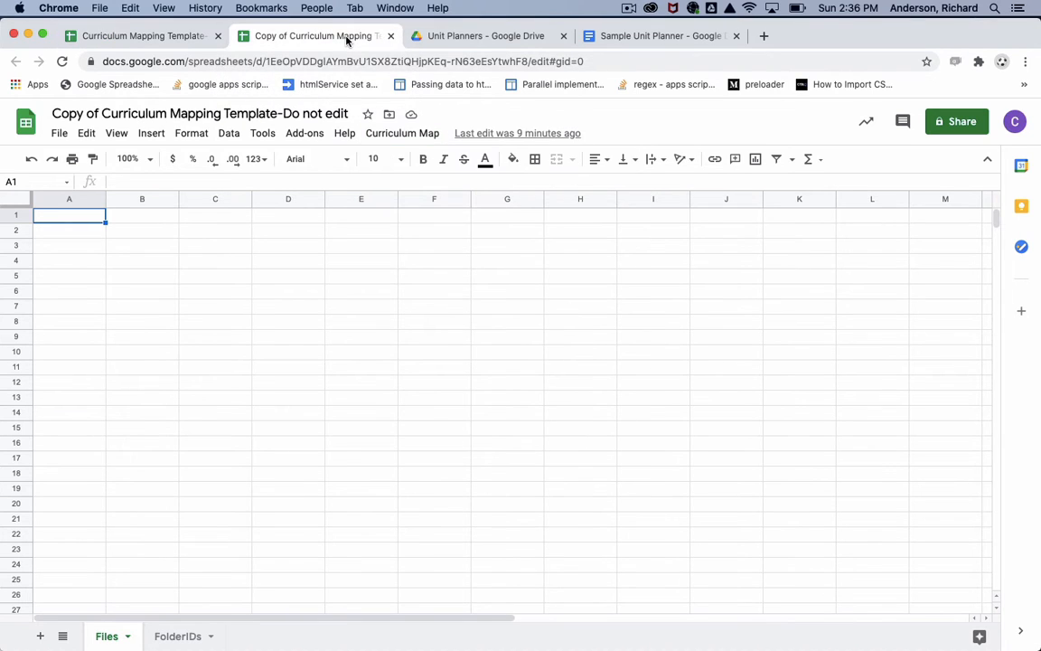
click(420, 135)
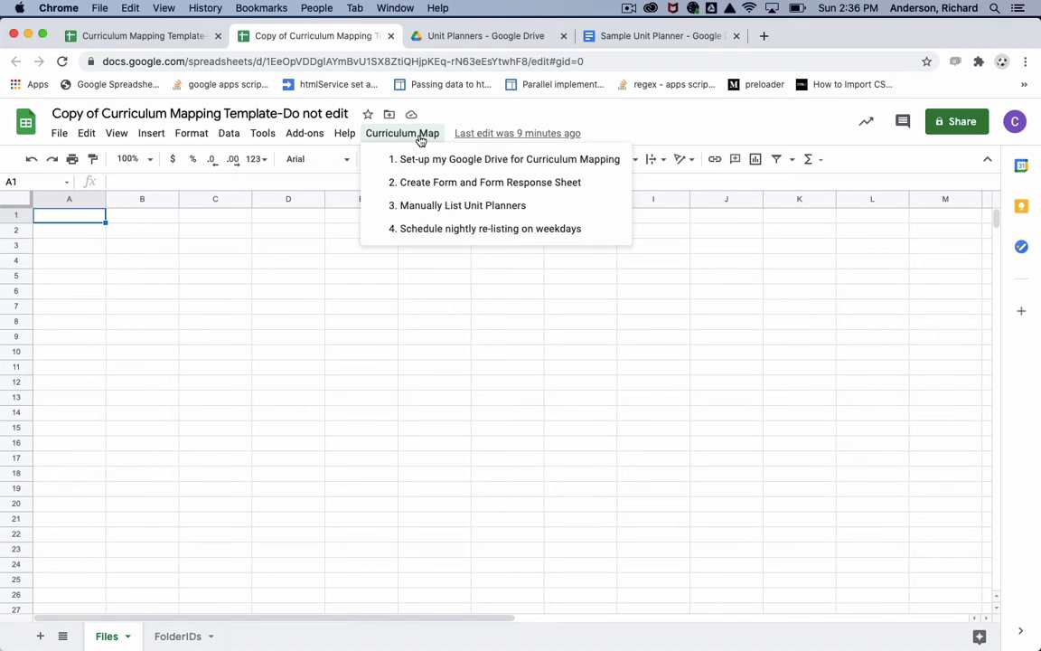
click(470, 162)
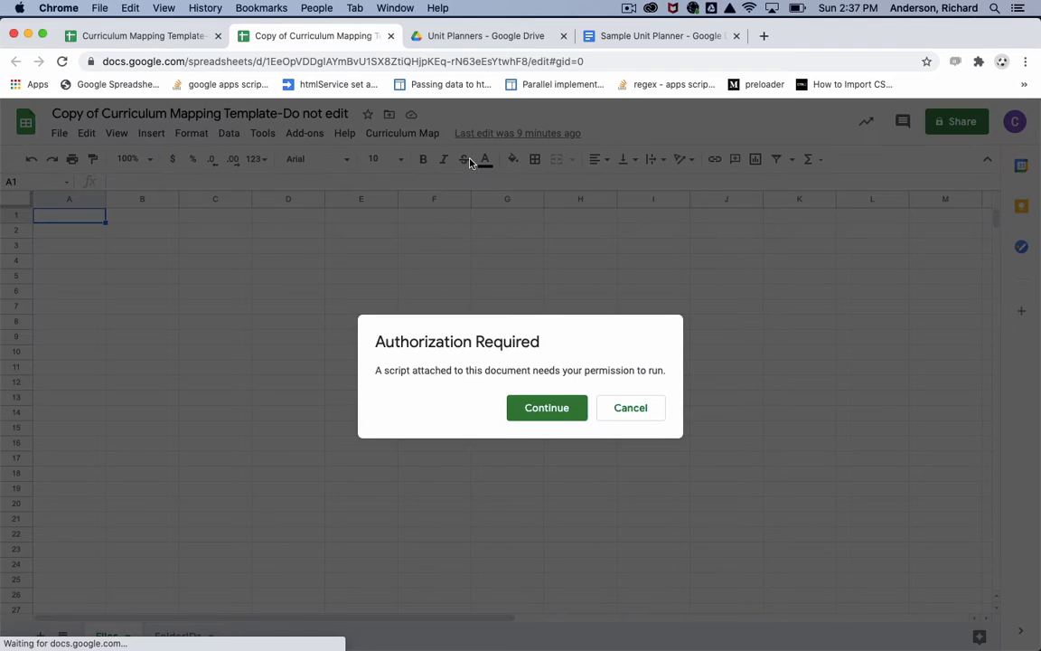
click(547, 407)
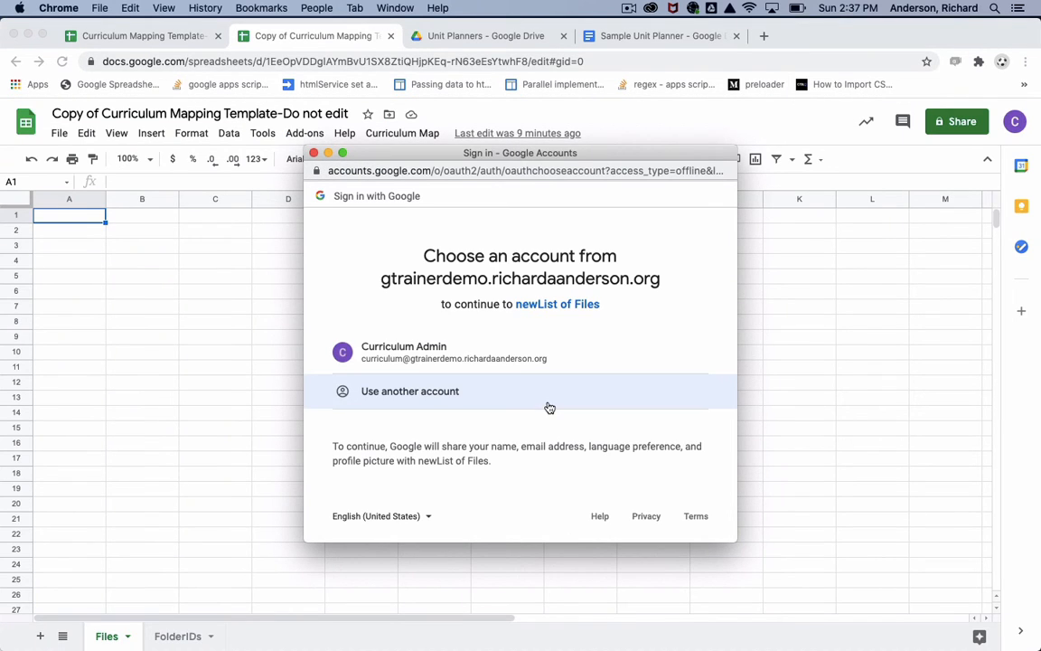
click(506, 358)
scroll(556, 408, down, 5)
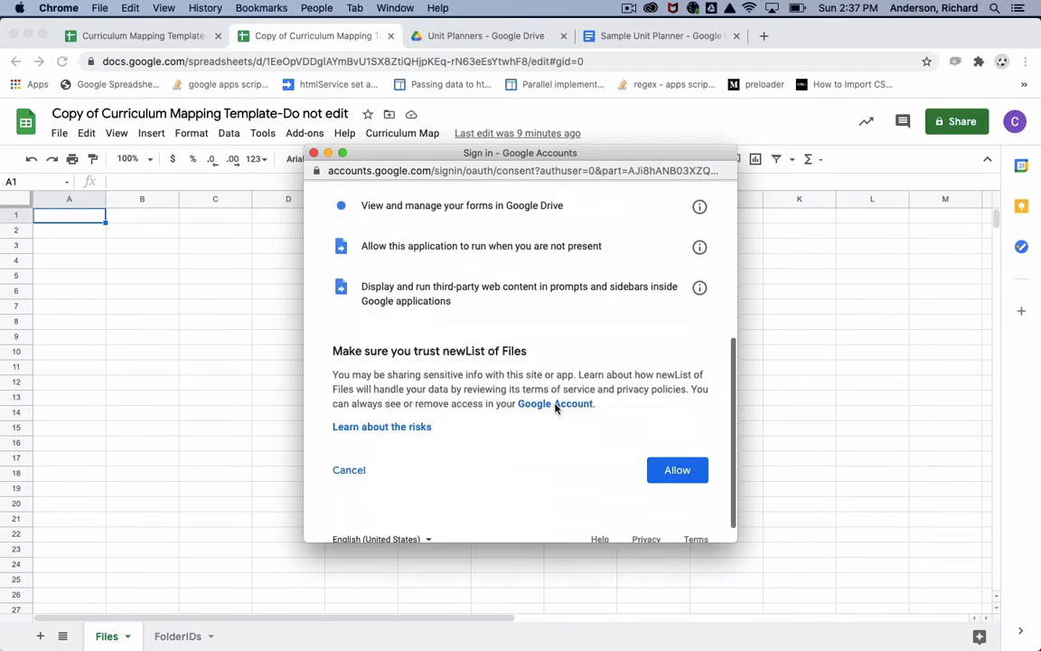
click(682, 446)
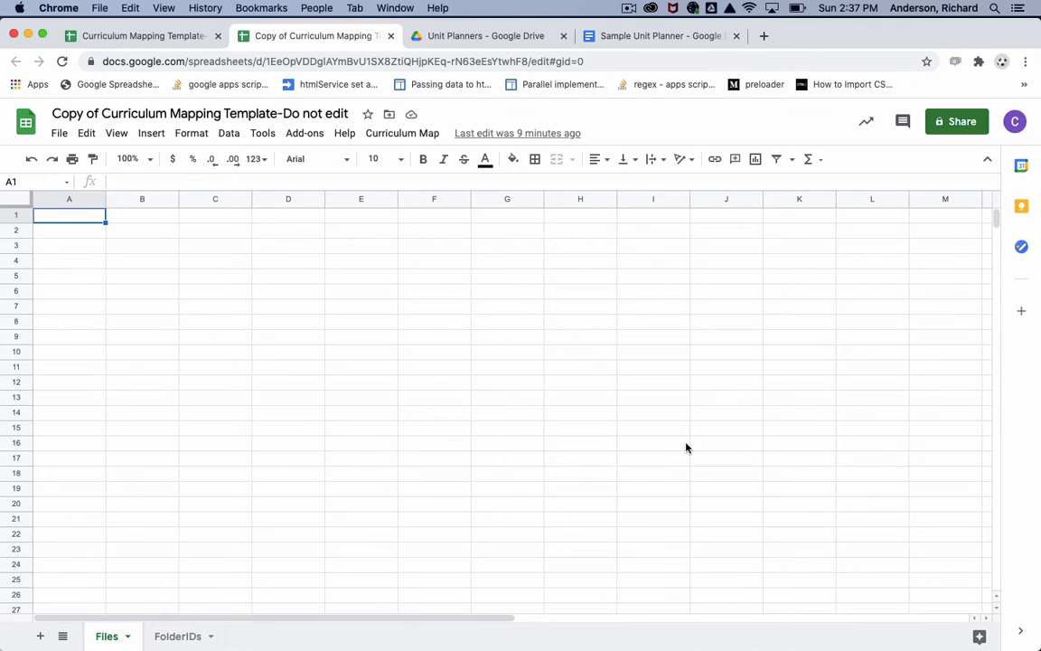
- Run the script that sets up Google Drive for curriculum mapping and acknowledge its completion message
click(429, 136)
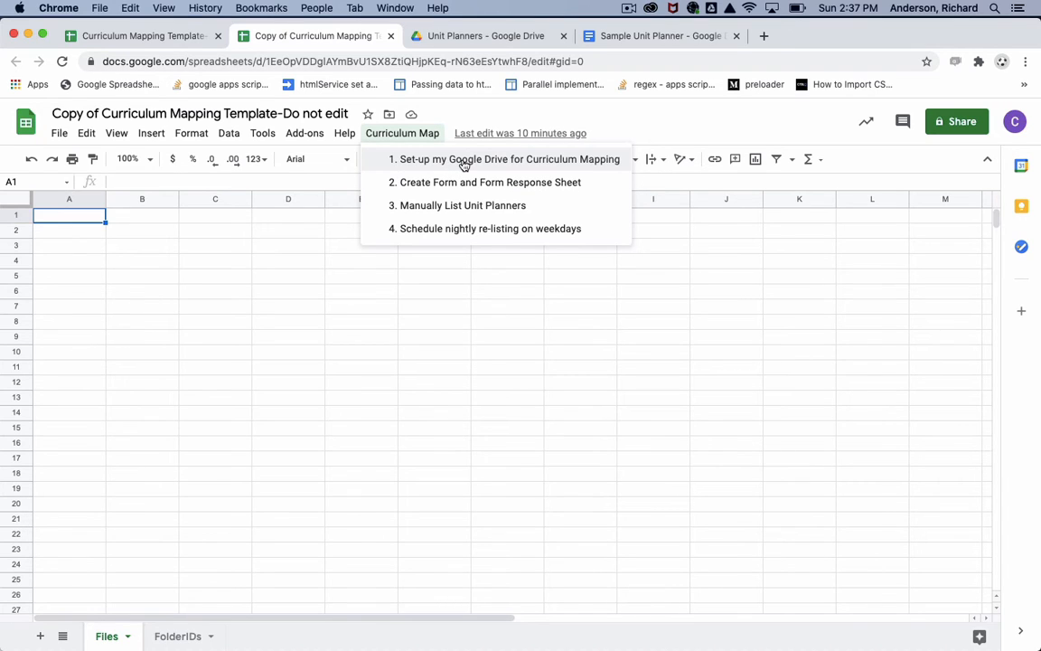
click(463, 161)
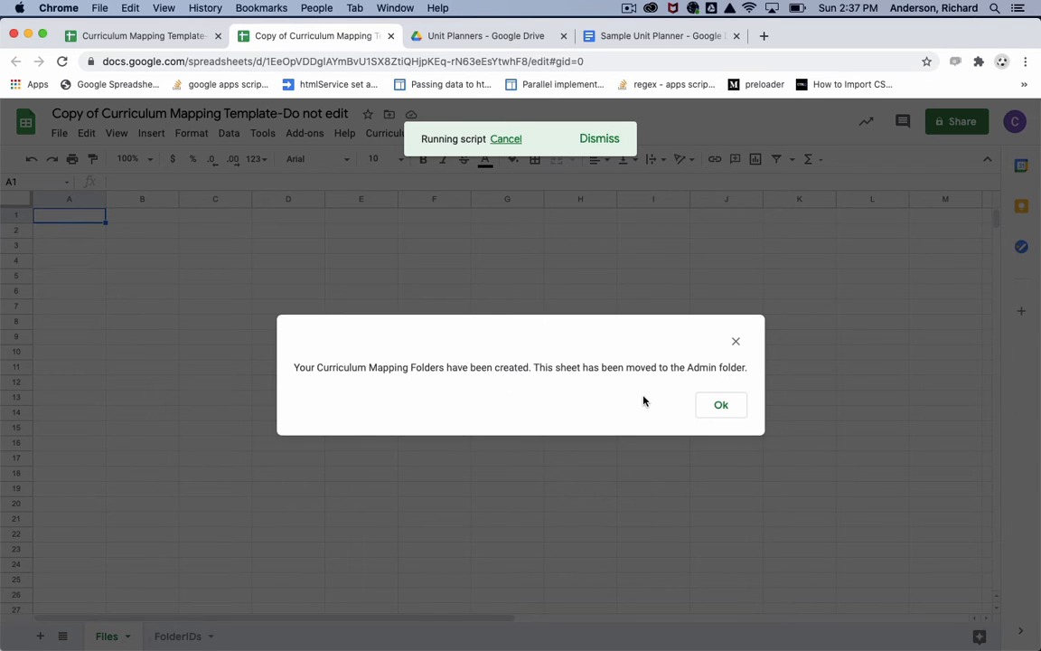
click(721, 406)
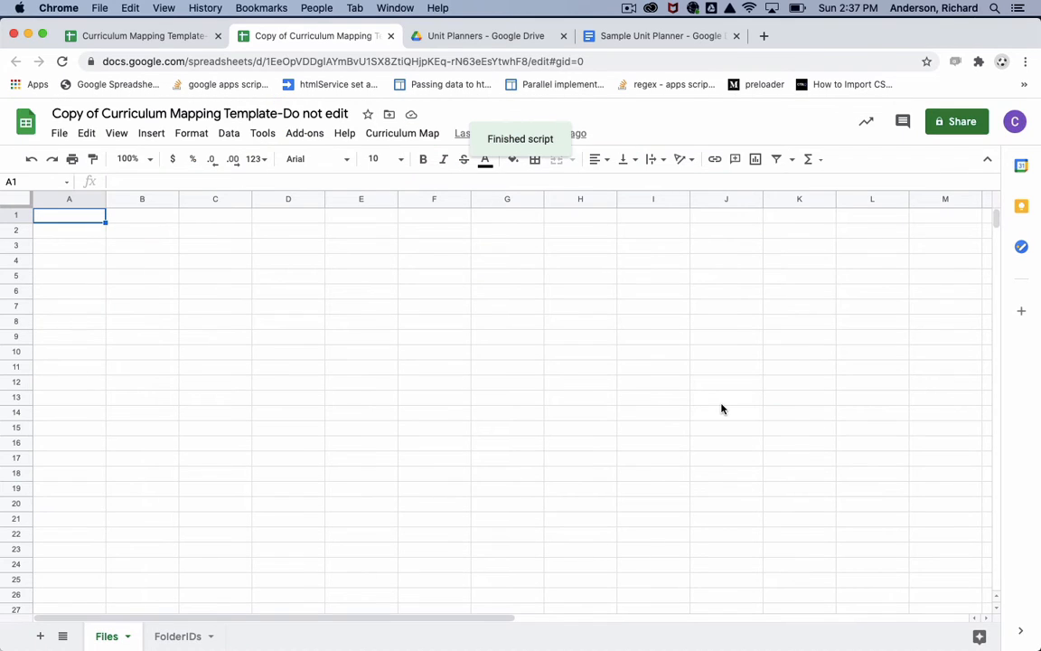
- Switch to Google Drive and inspect the new Curriculum Map folder and its Admin subfolder
click(479, 37)
click(67, 240)
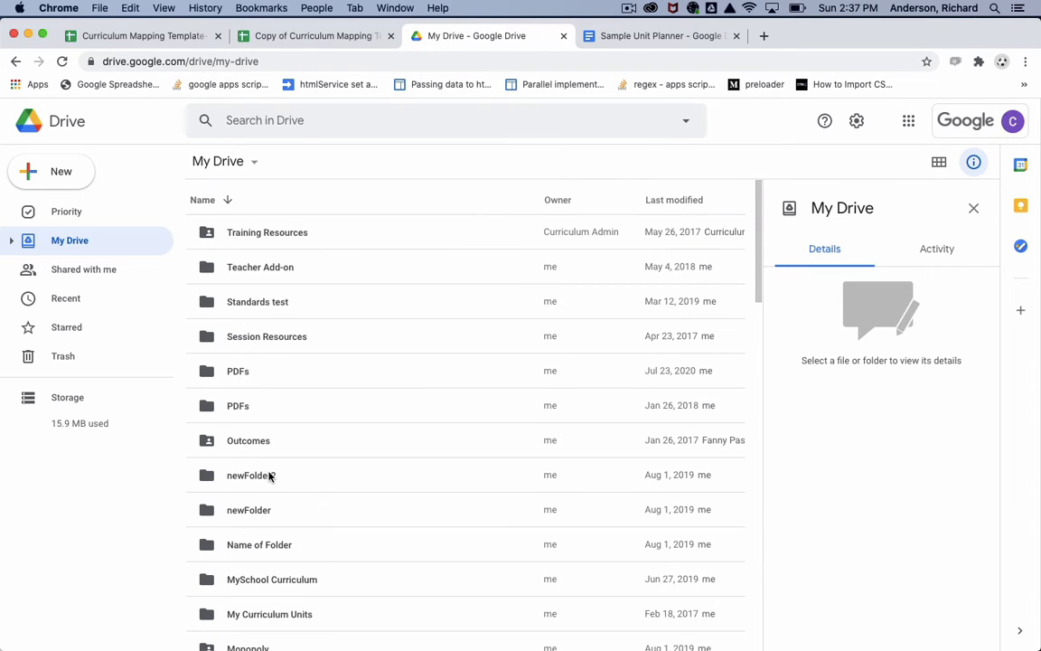
scroll(268, 471, down, 2)
scroll(267, 471, up, 3)
scroll(264, 467, down, 5)
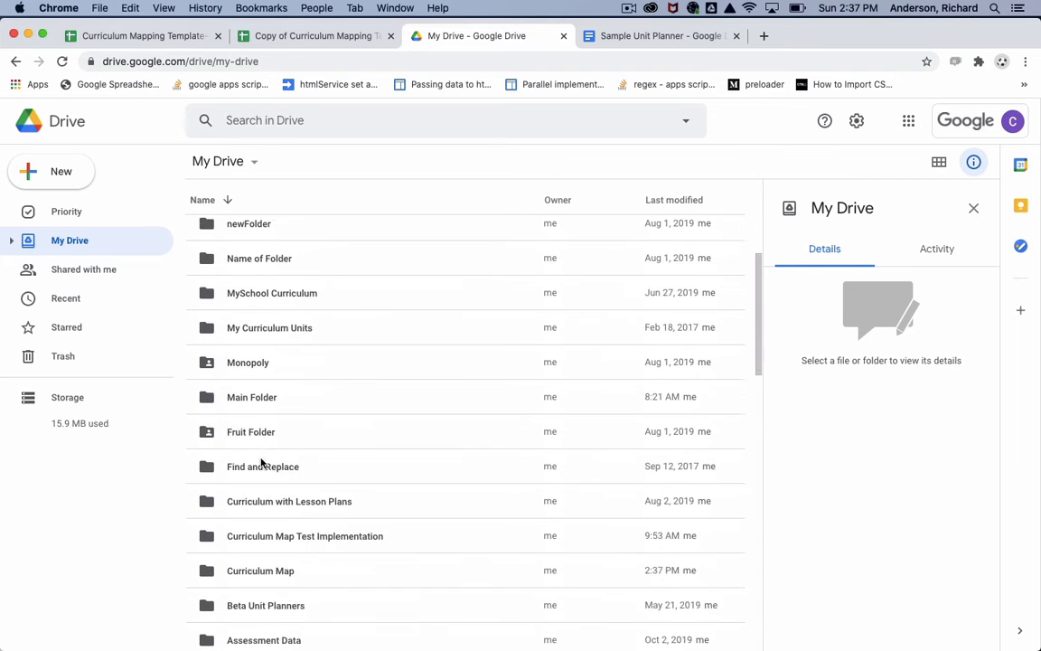
click(253, 550)
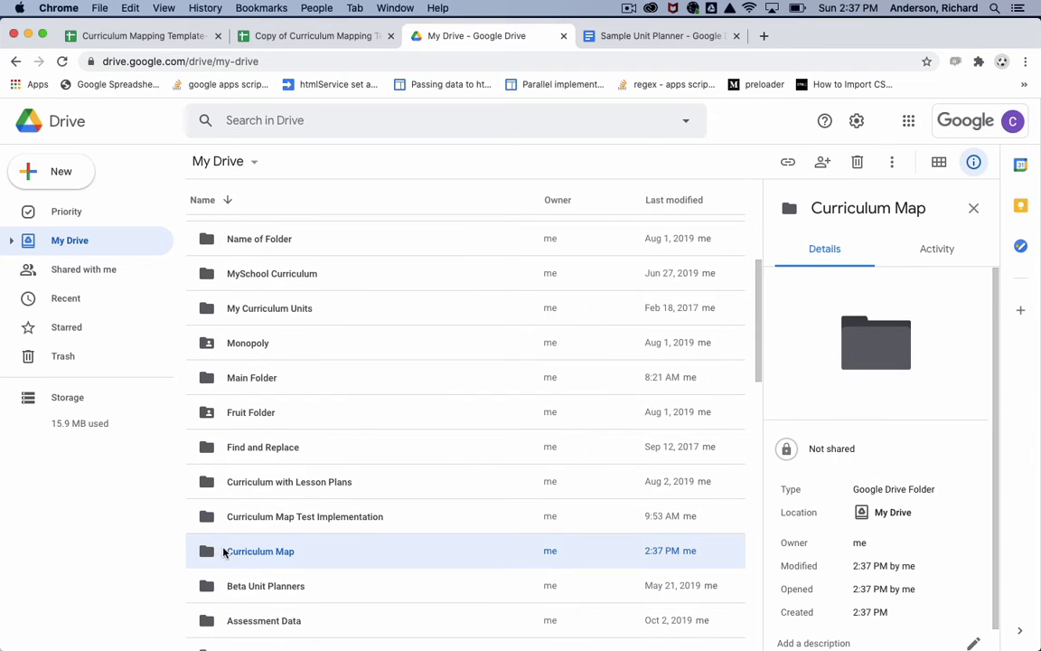
double_click(206, 553)
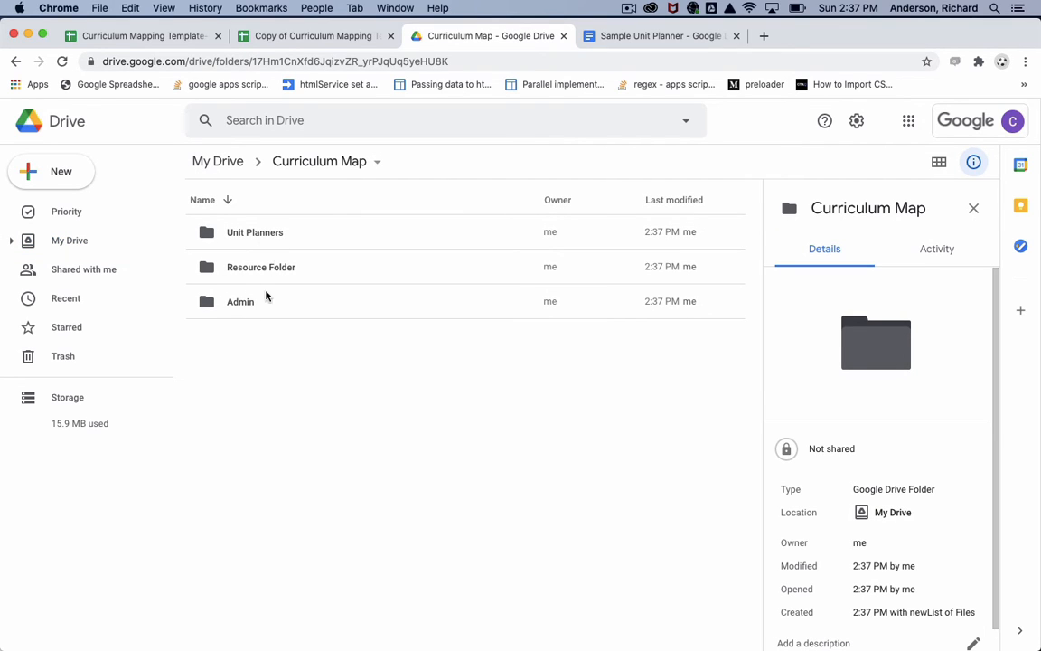
double_click(212, 304)
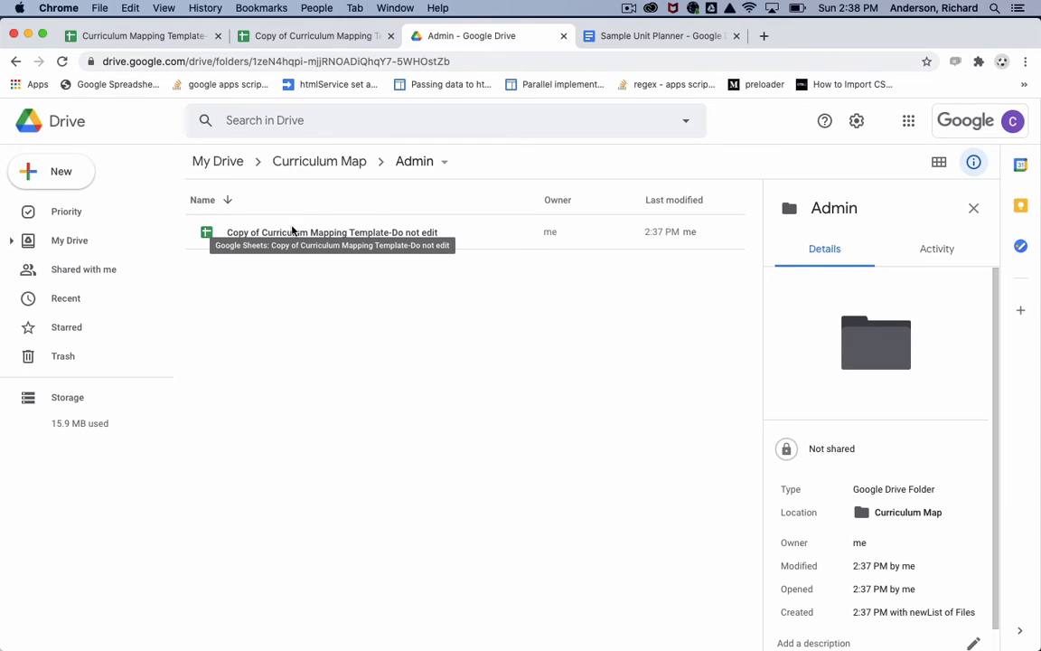
click(317, 162)
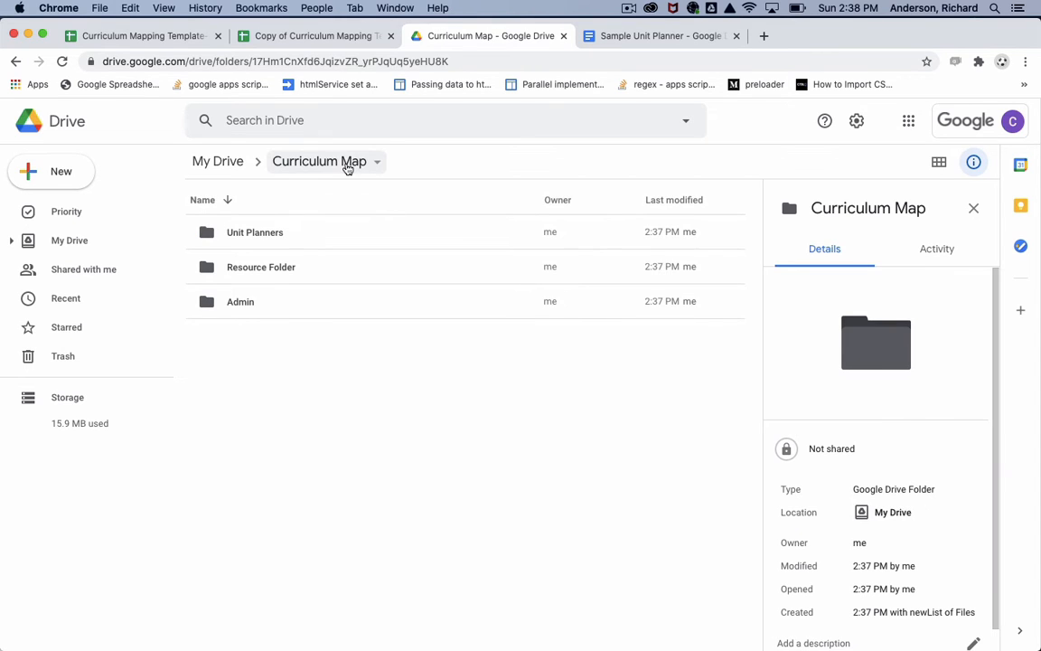
click(213, 163)
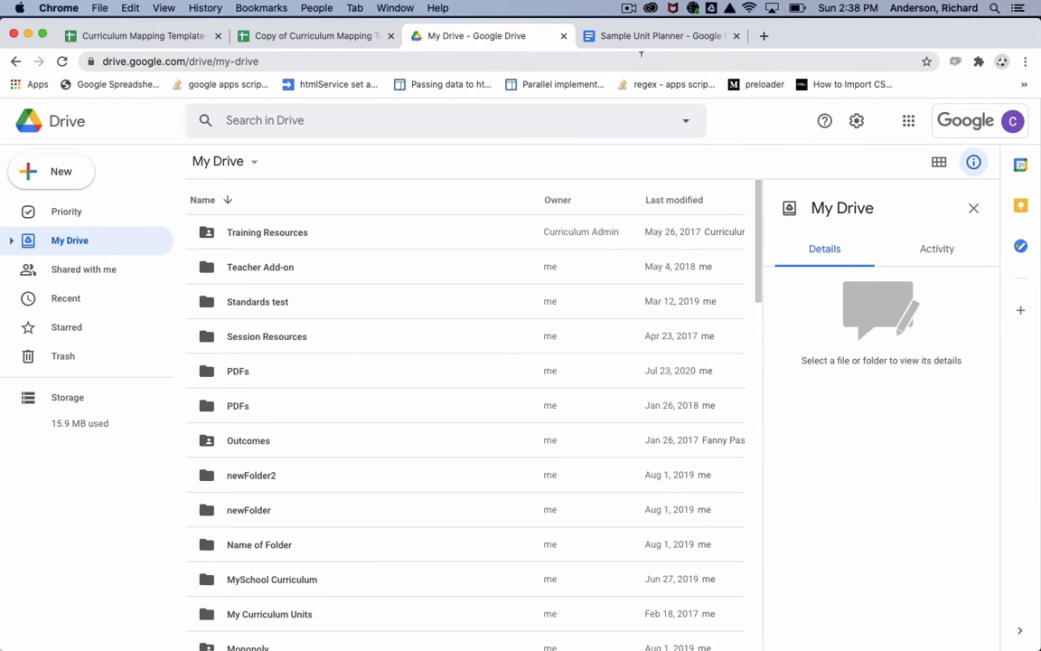
- Return to the copied template spreadsheet and generate the form and form response sheet
click(355, 41)
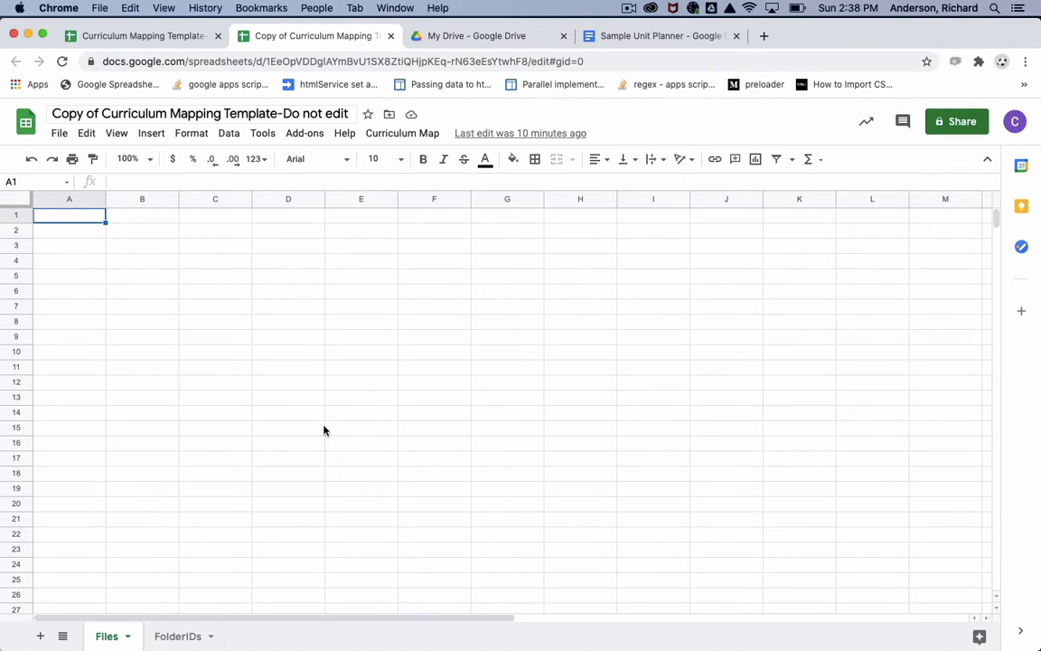
click(412, 135)
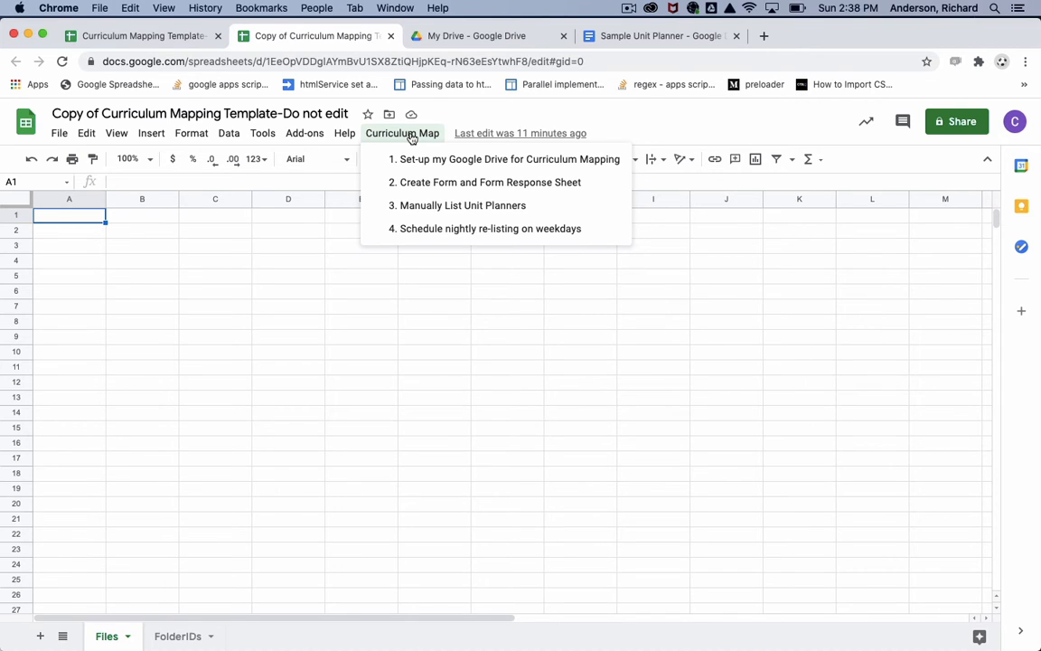
click(458, 183)
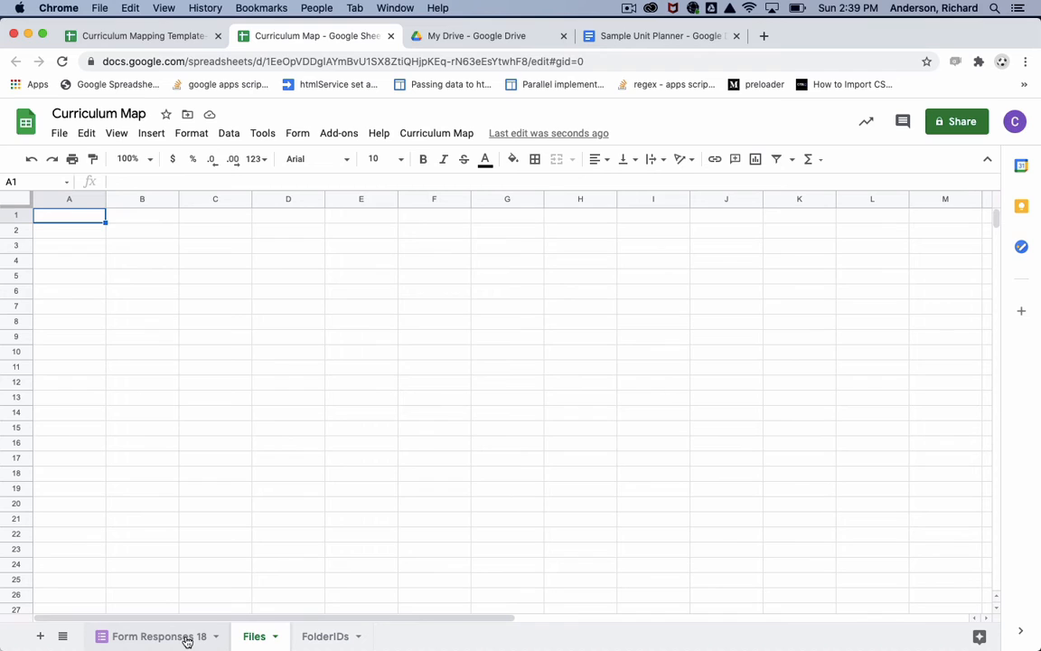
- Open the form linked to the Curriculum Map spreadsheet for editing
click(303, 137)
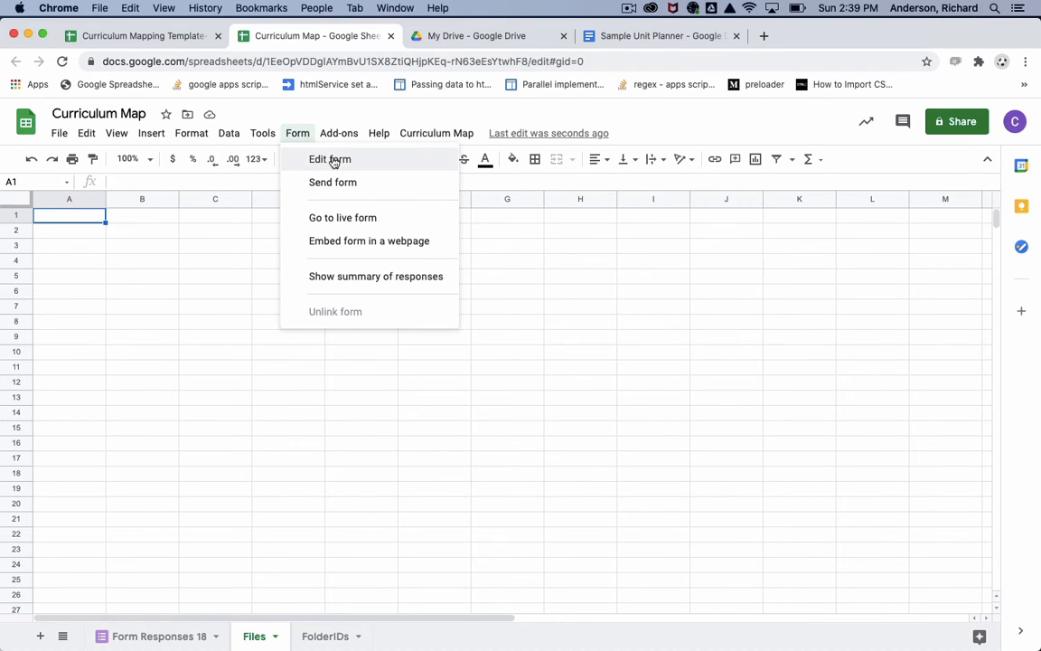
click(333, 161)
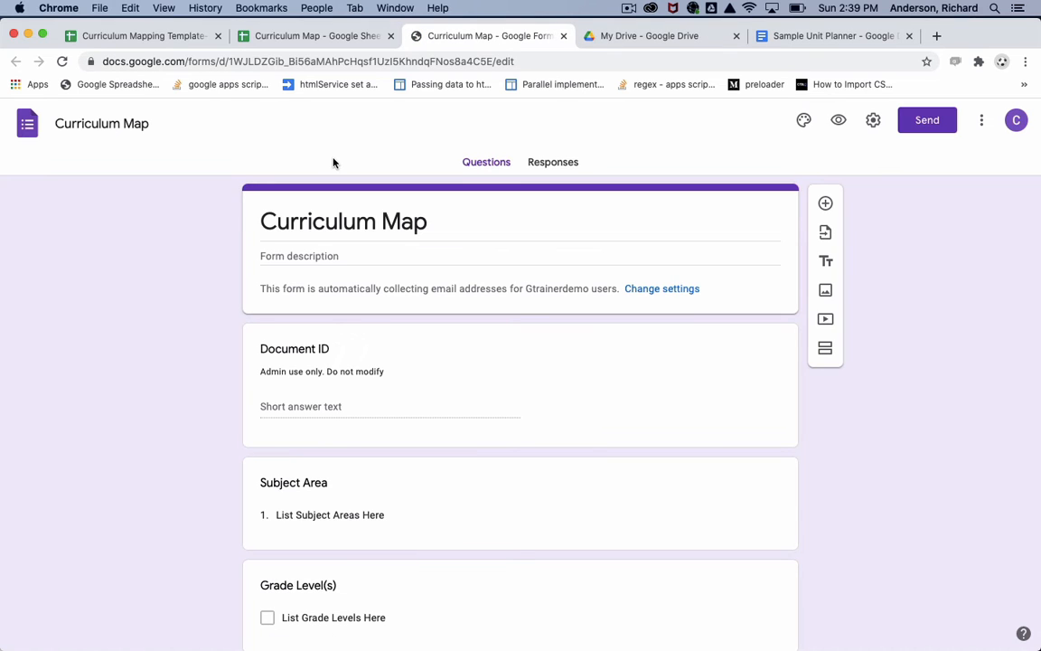
scroll(379, 397, down, 10)
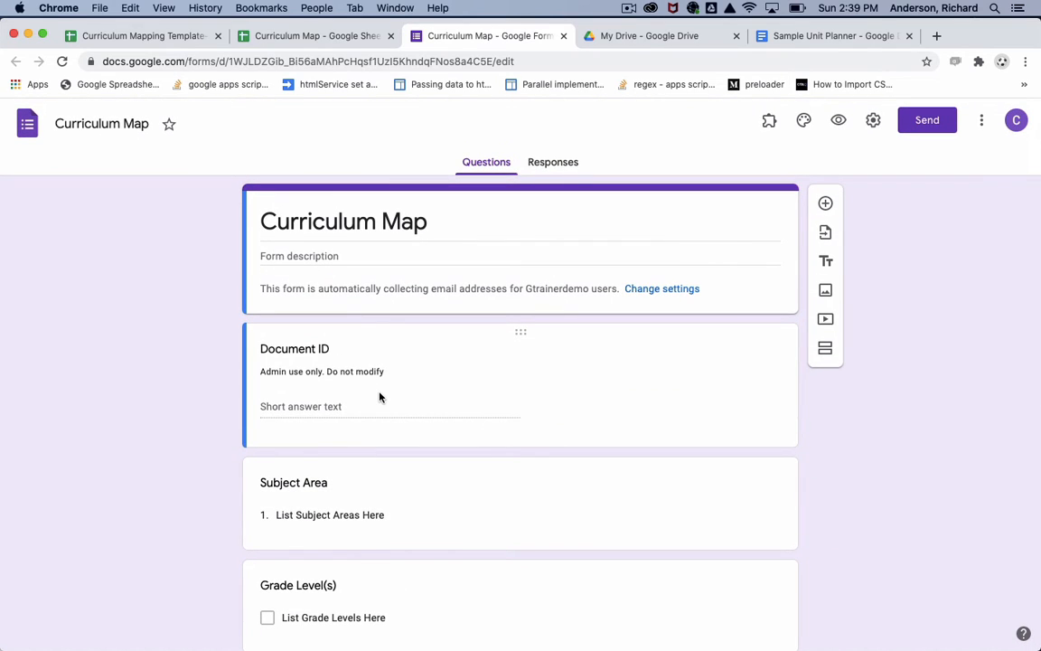
- Replace the Subject Area question's placeholder choice with Math and add English as a second dropdown option
click(367, 516)
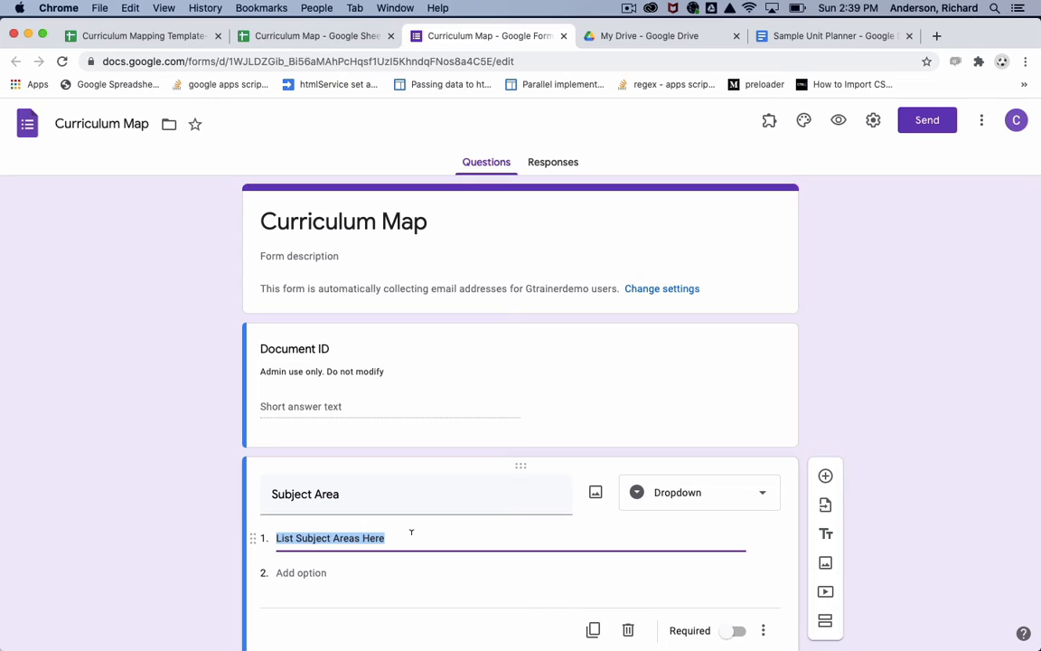
text(Math)
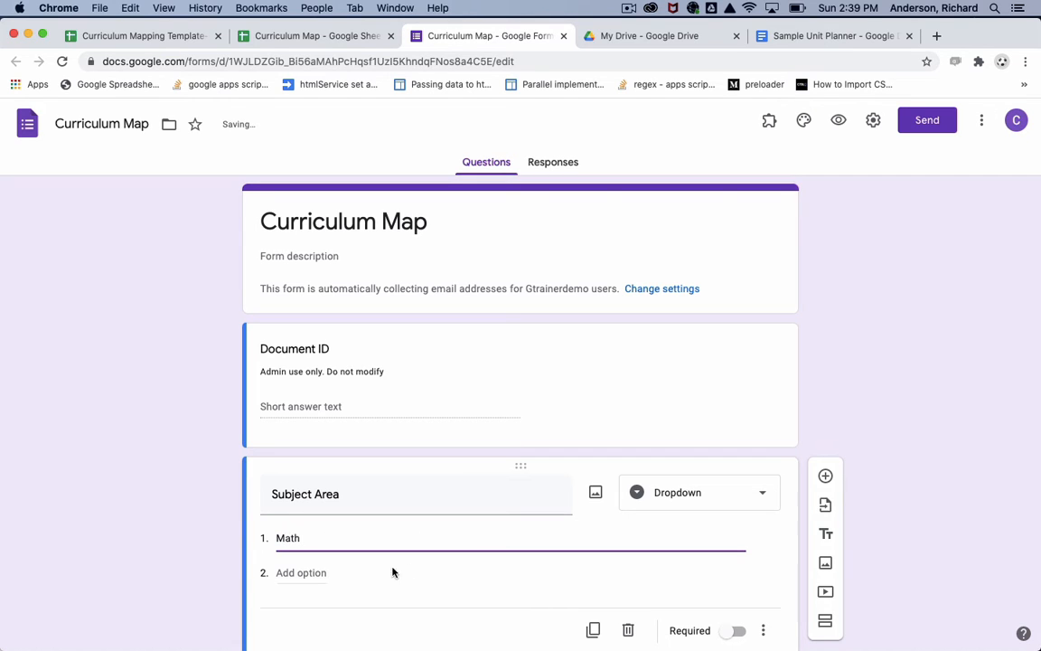
click(346, 576)
click(321, 571)
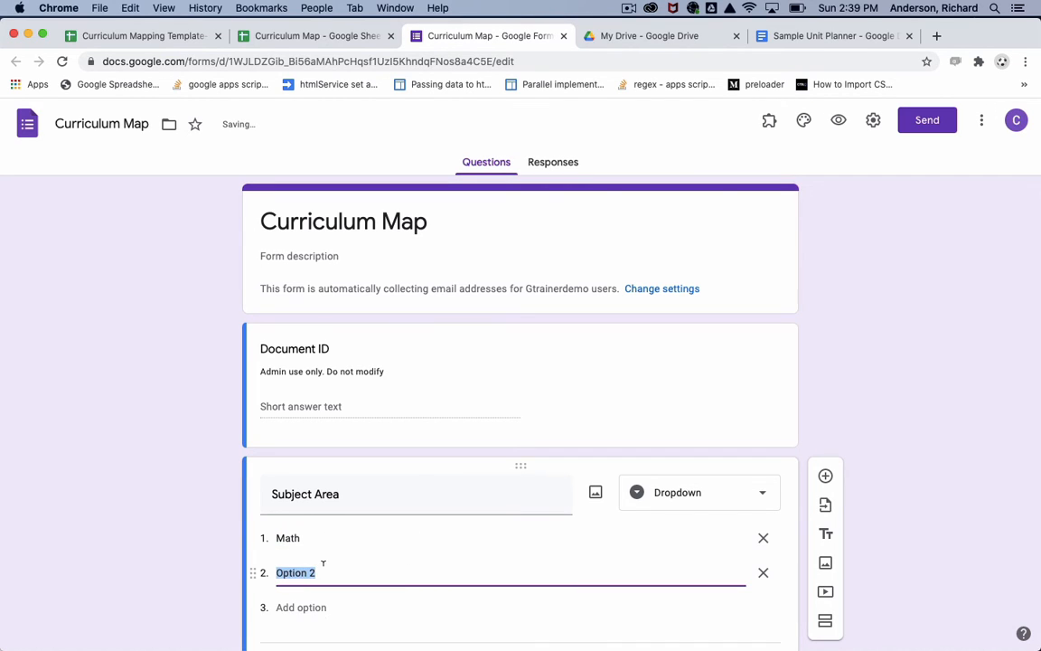
text(English)
key(BackSpace)
key(BackSpace)
key(BackSpace)
text(ish)
scroll(886, 490, down, 5)
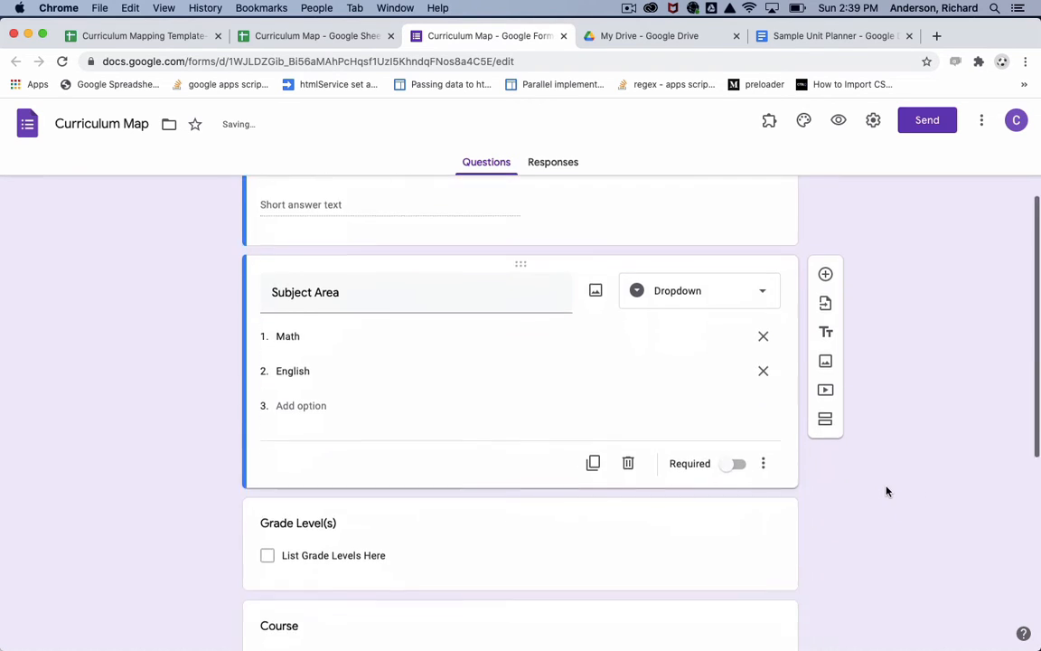
- Replace the Grade Level(s) question's placeholder choice with 6 and add 7 and 8 as further checkbox options
click(307, 466)
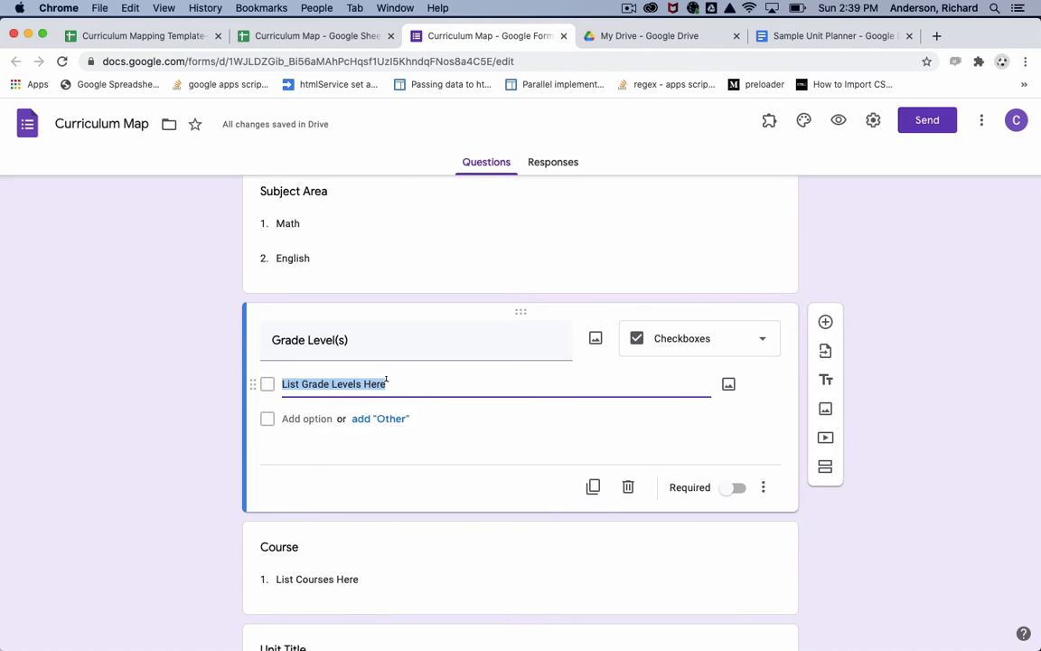
text(6)
click(322, 414)
text(7)
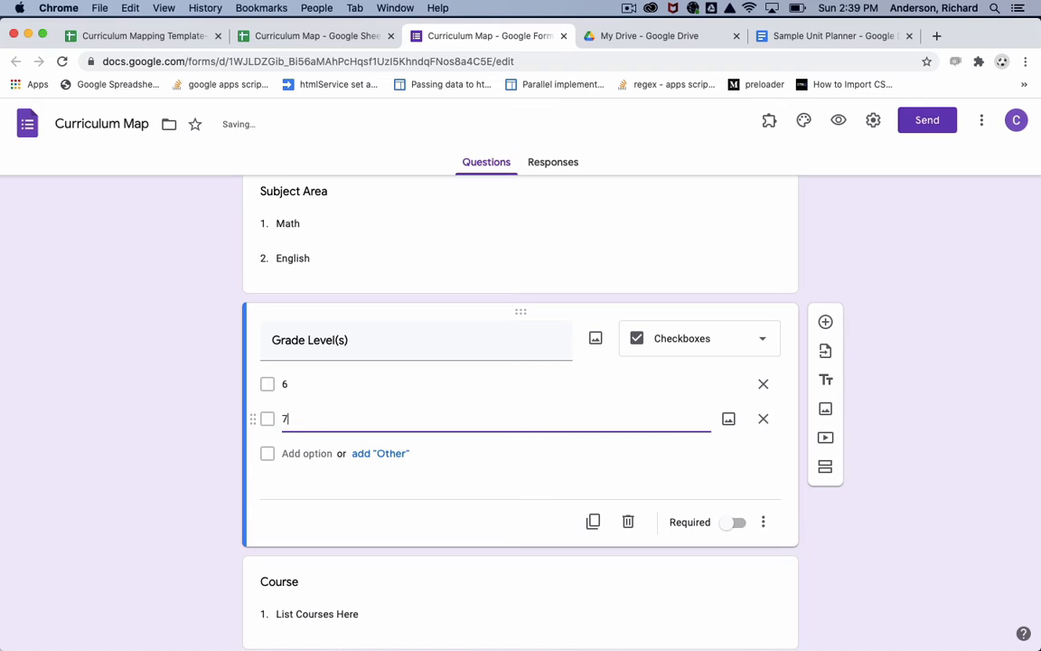
click(306, 452)
text(8)
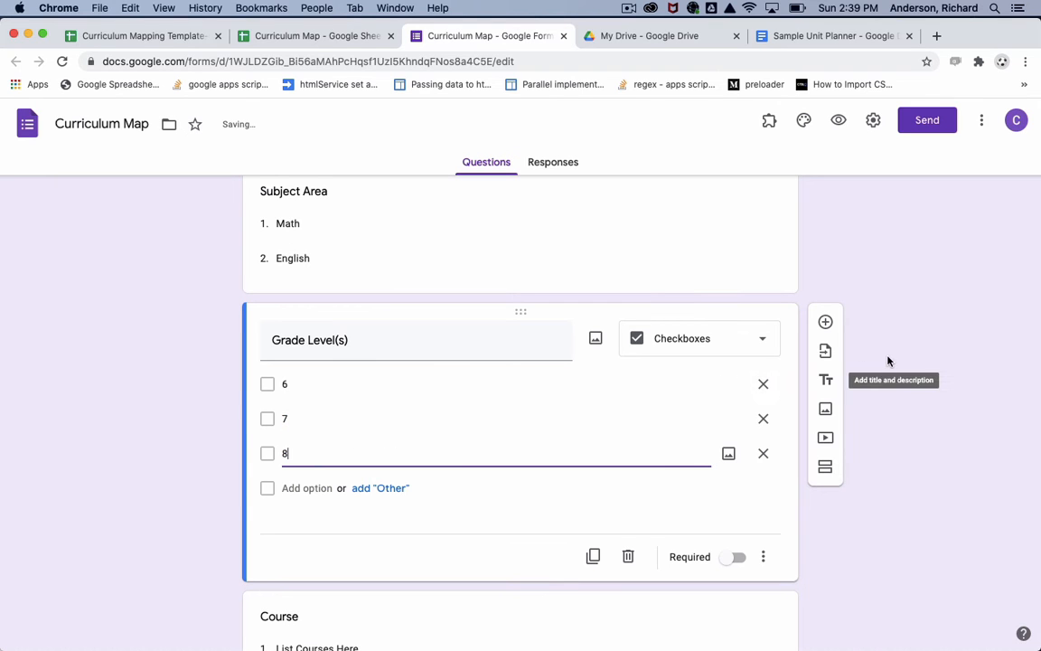
- Replace the Course question's placeholder choice with Algebra and add Geometry as a second dropdown option
scroll(457, 429, down, 3)
click(349, 368)
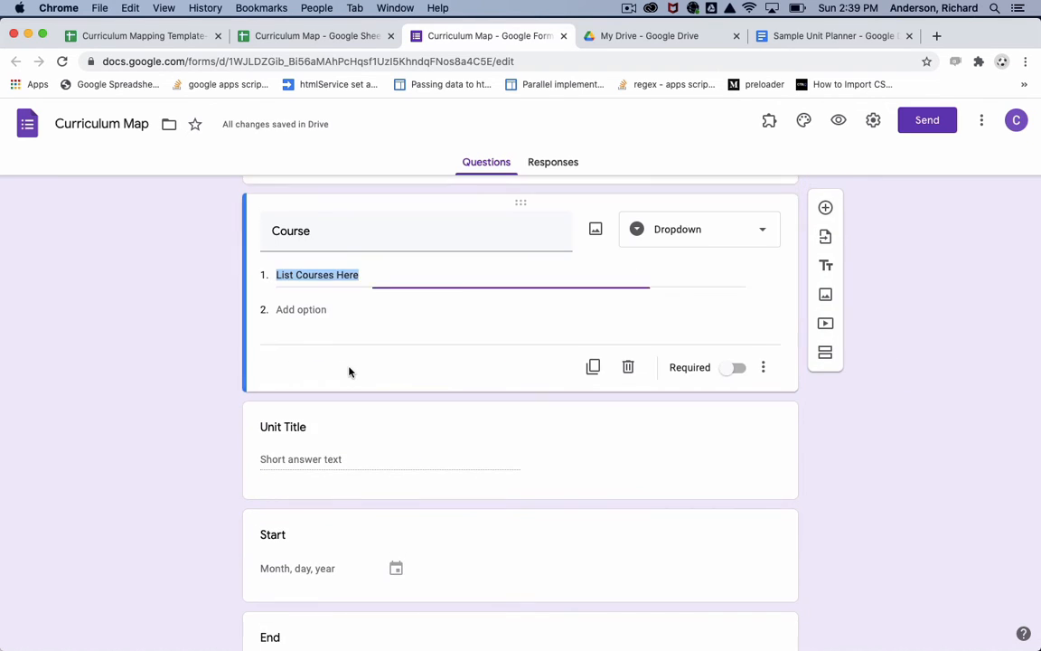
text(Algebra)
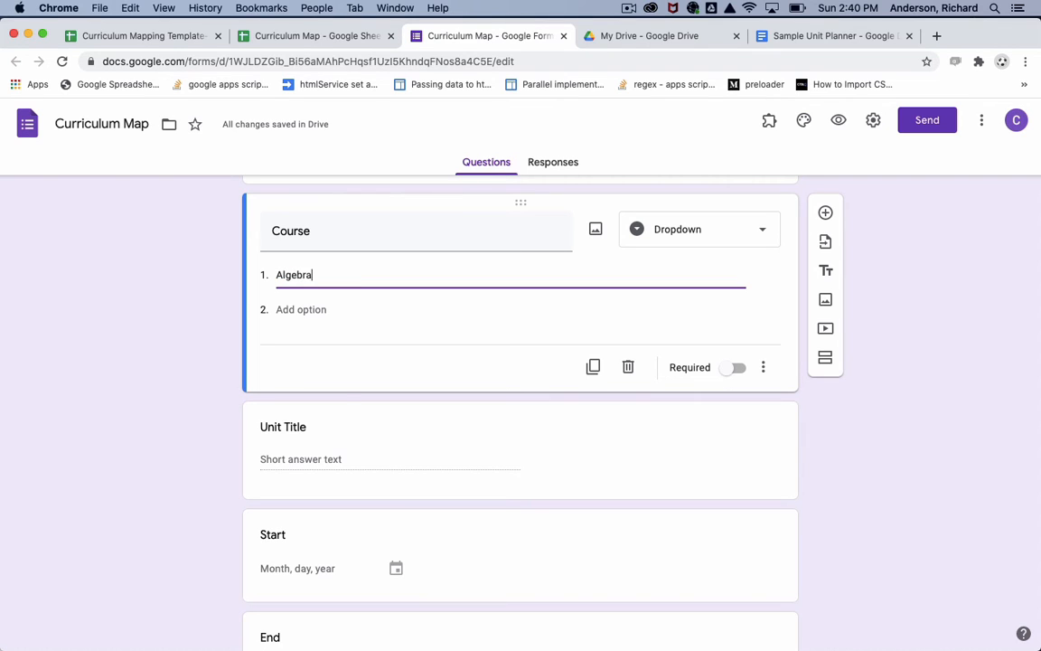
click(280, 308)
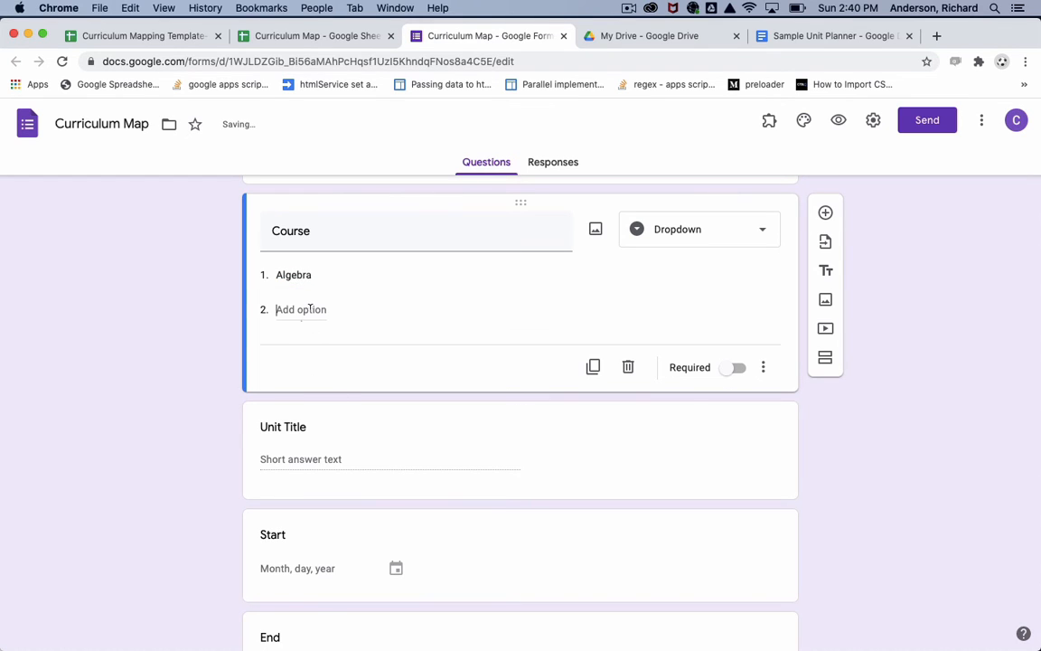
text(Geometry)
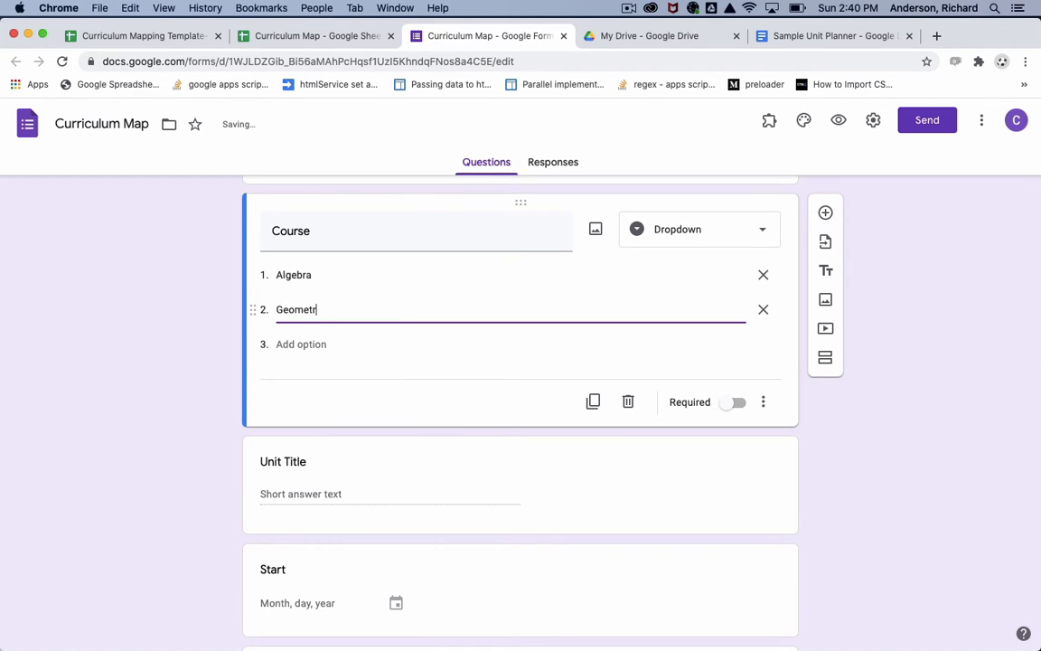
click(910, 335)
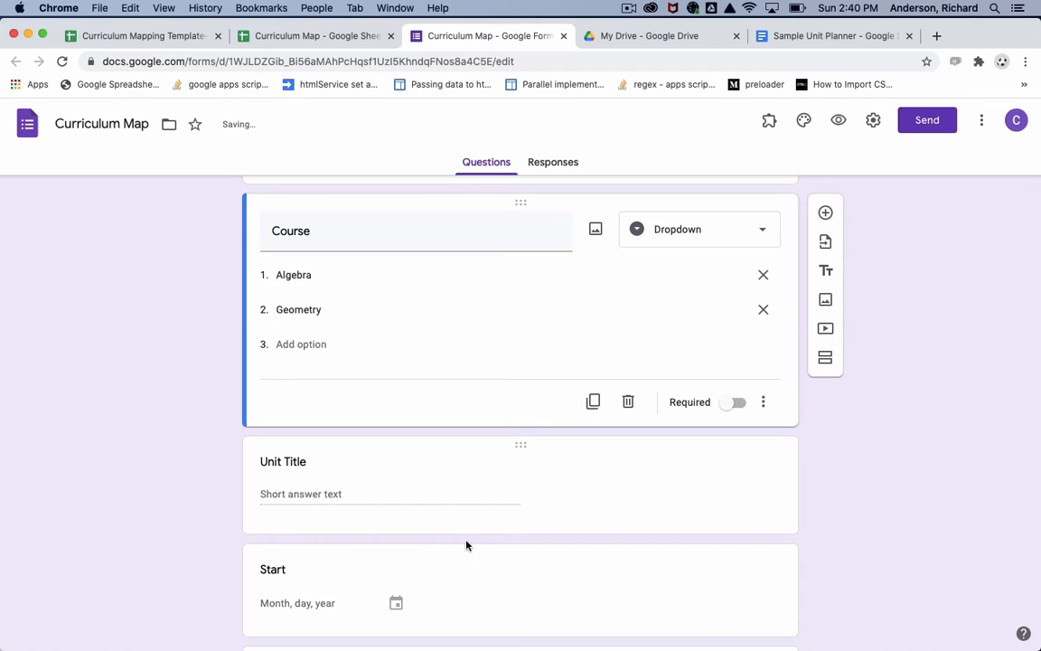
- Review the form's Unit Title, Start and End questions, then look back over the questions from Document ID to Course
click(317, 495)
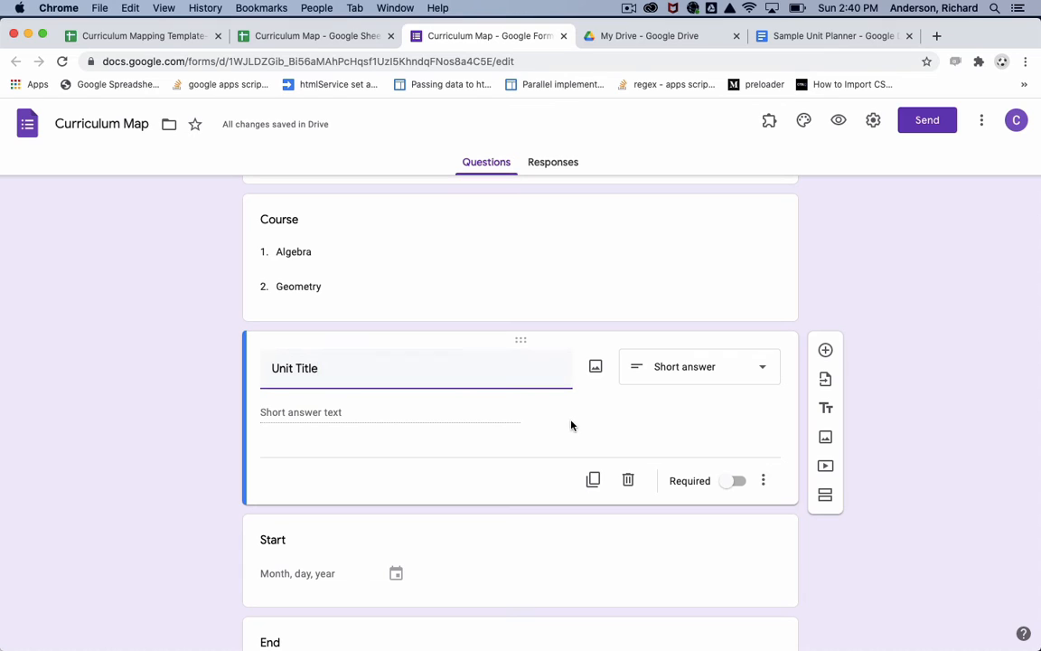
triple_click(341, 365)
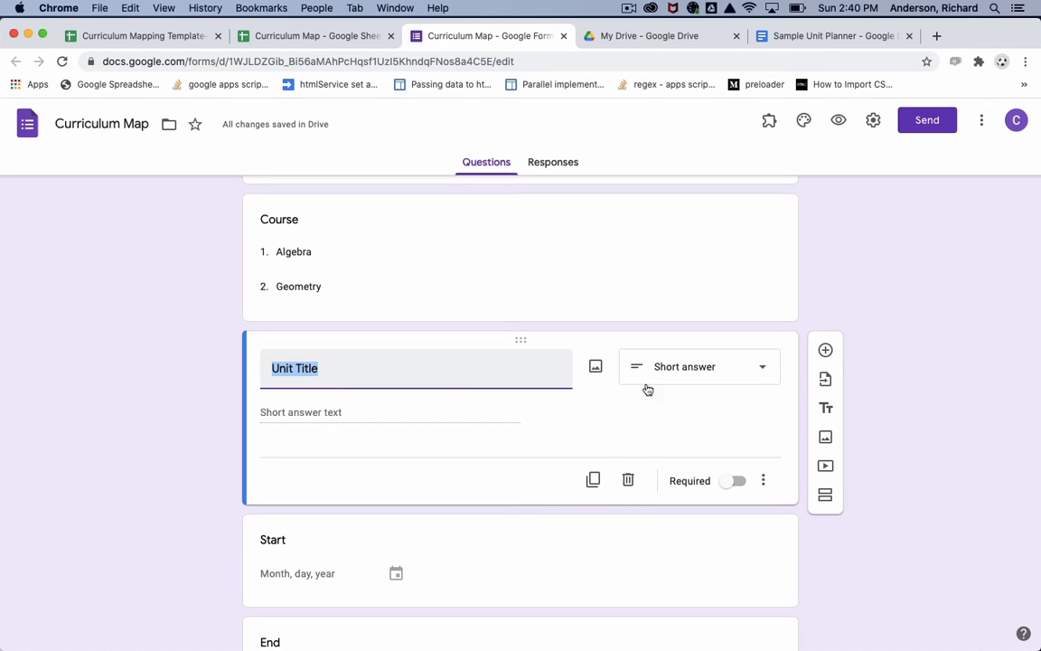
click(948, 371)
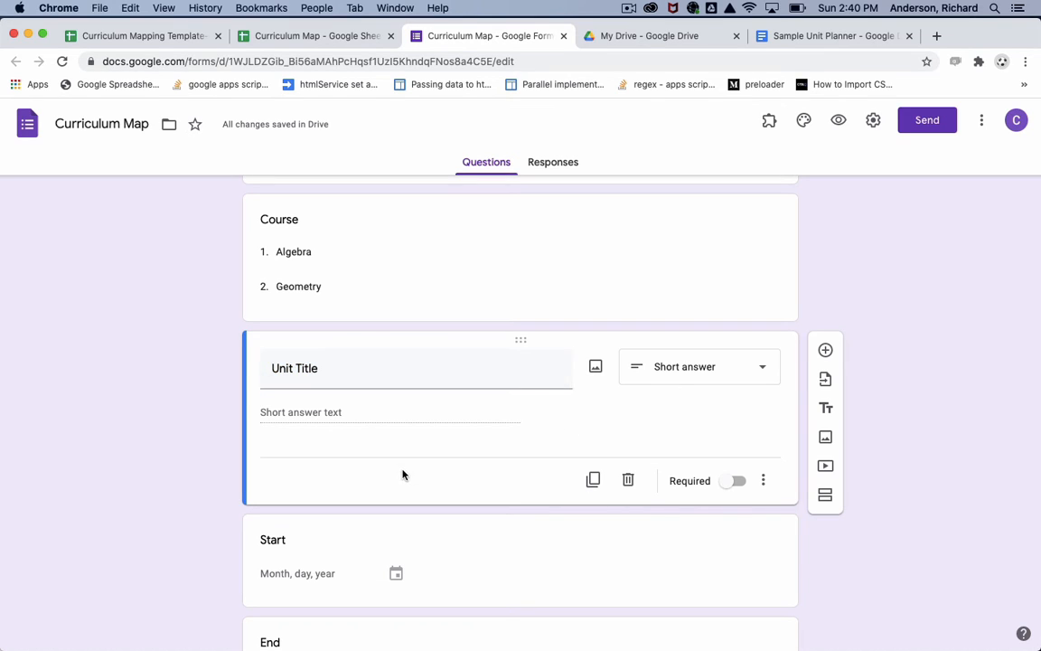
scroll(403, 474, down, 3)
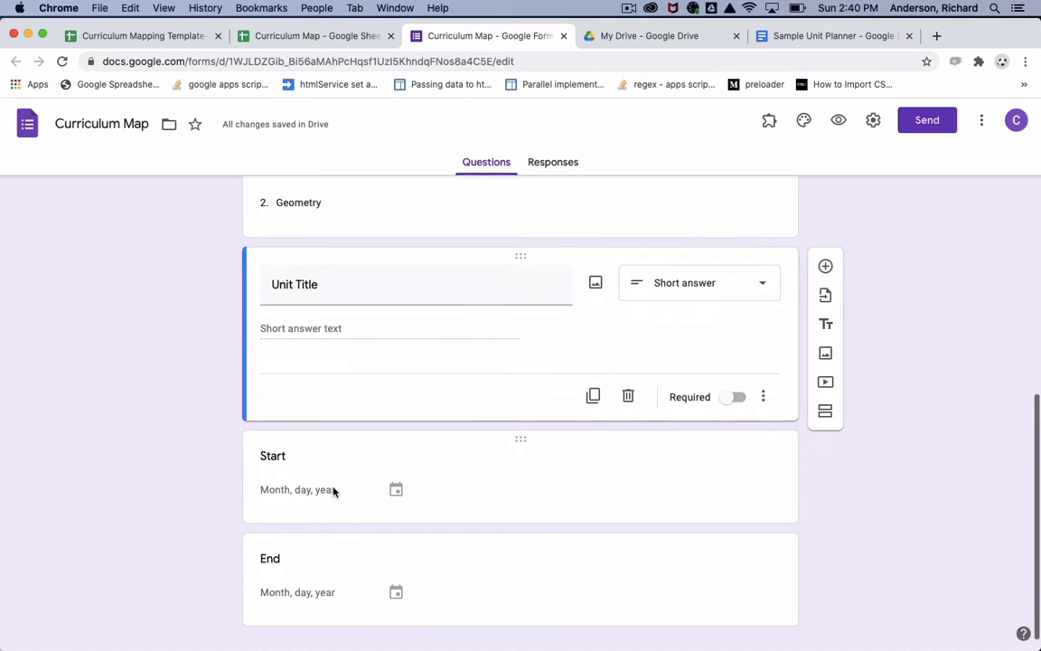
scroll(303, 492, down, 1)
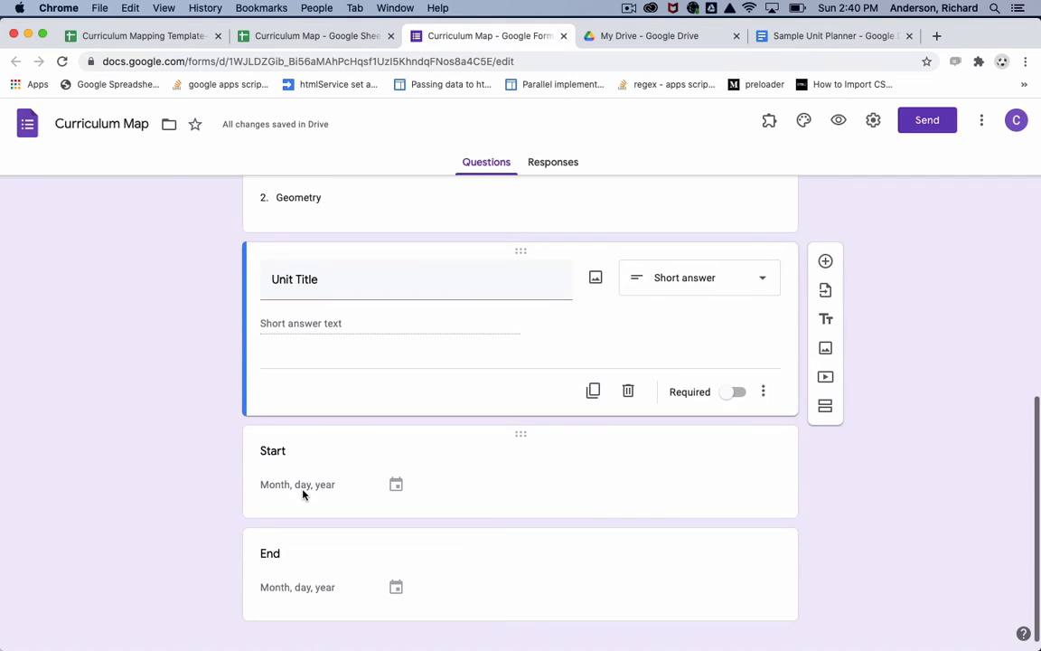
click(397, 486)
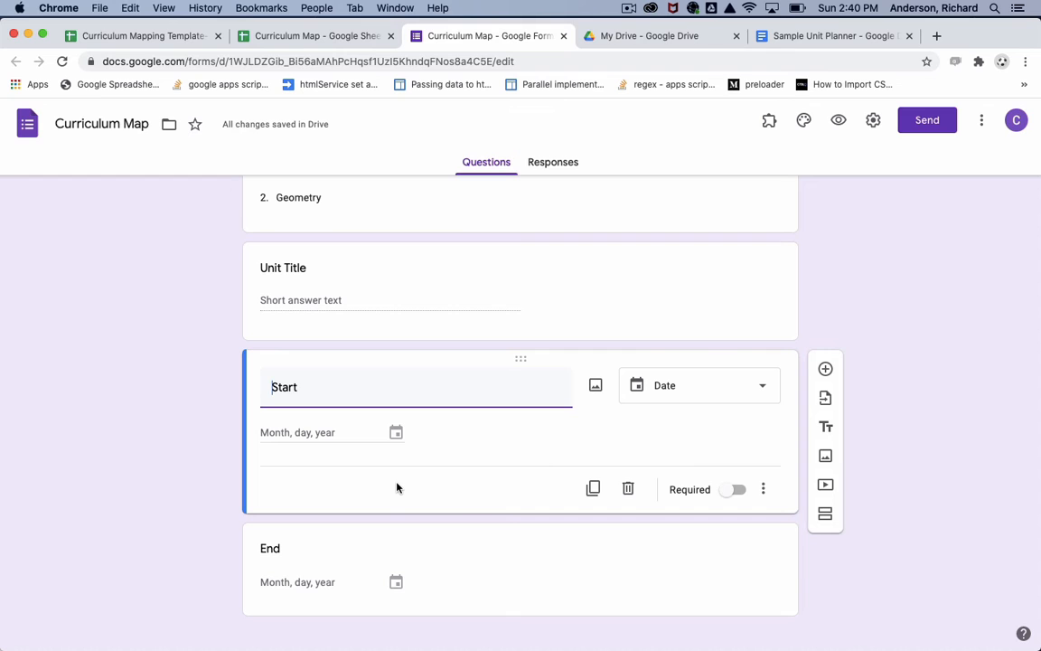
scroll(351, 571, down, 1)
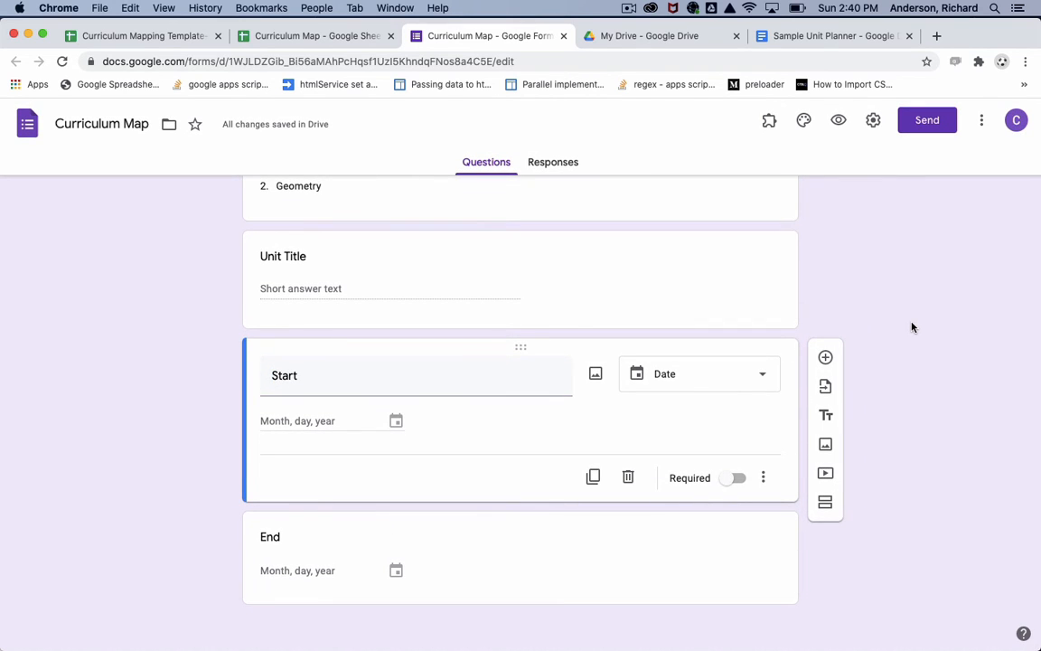
scroll(594, 477, up, 12)
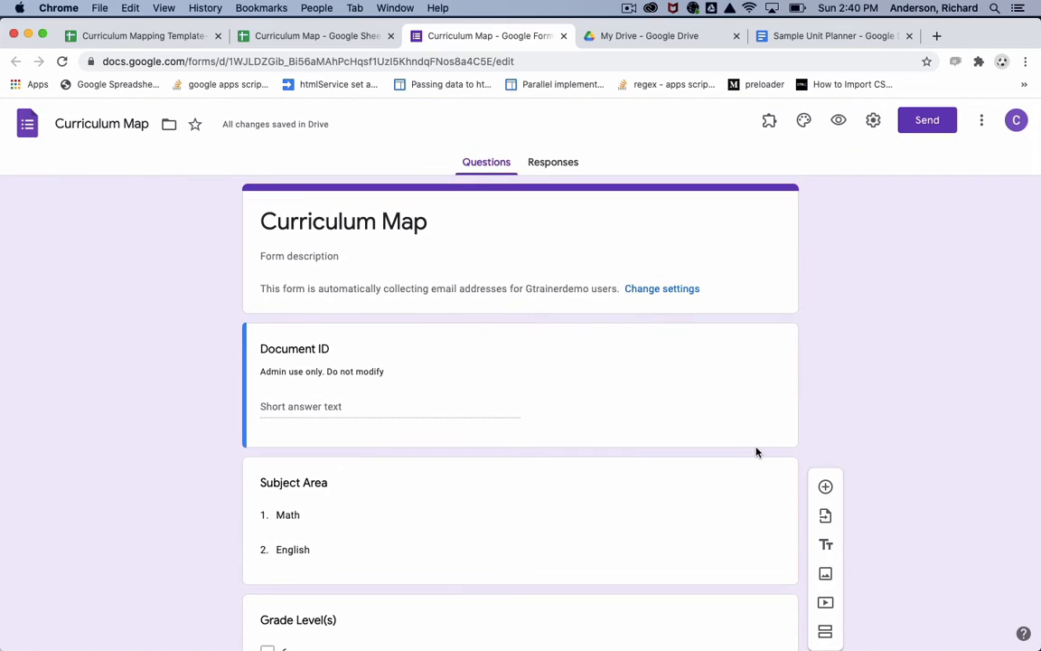
scroll(756, 452, down, 2)
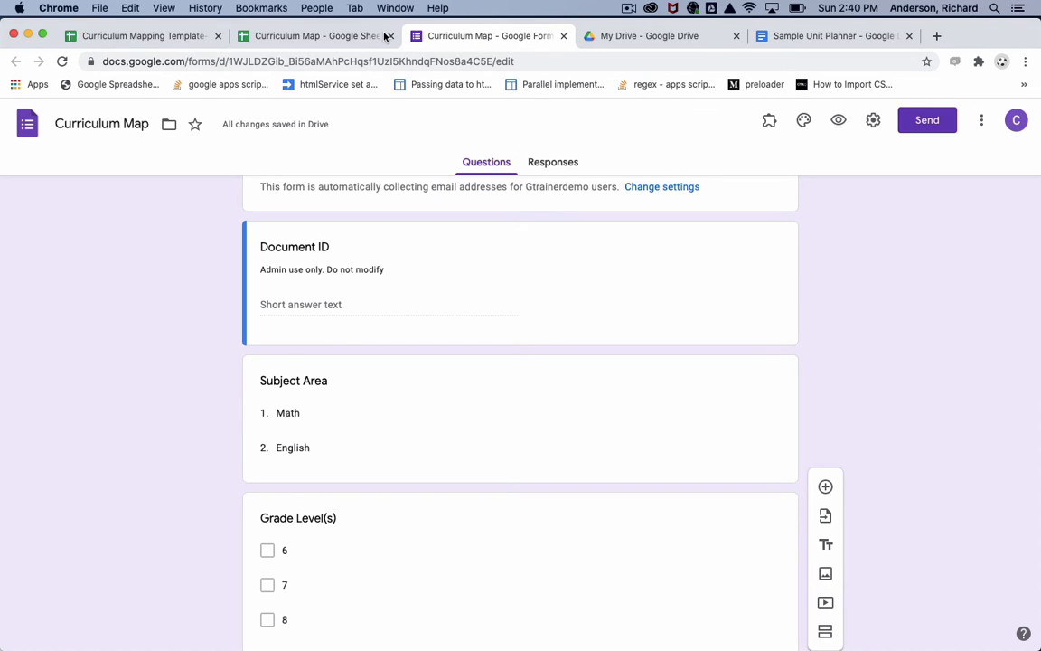
click(366, 34)
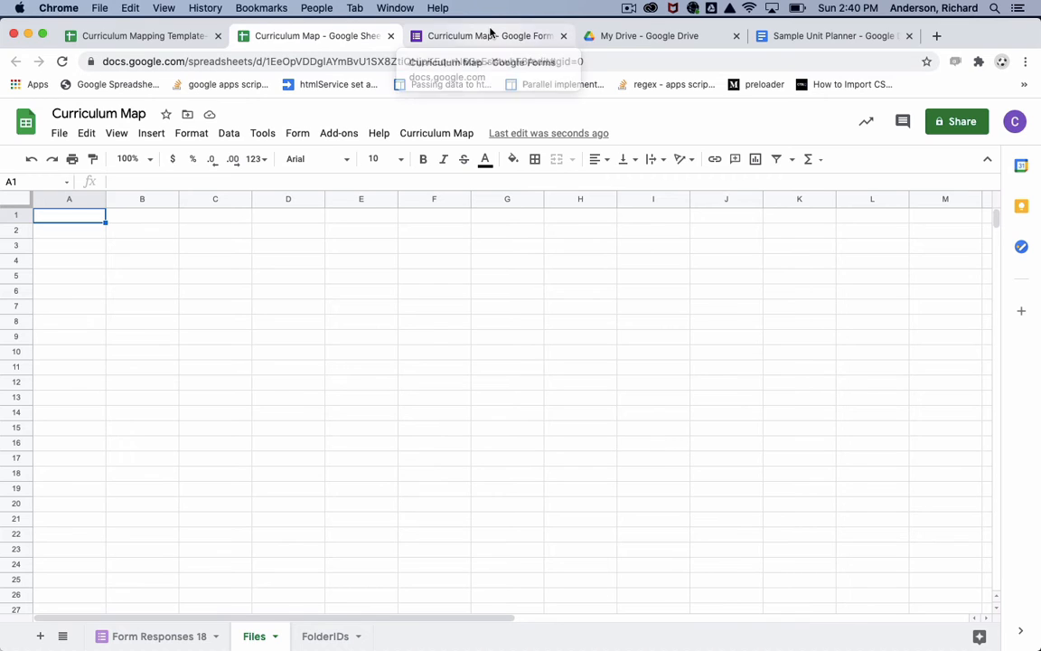
click(490, 36)
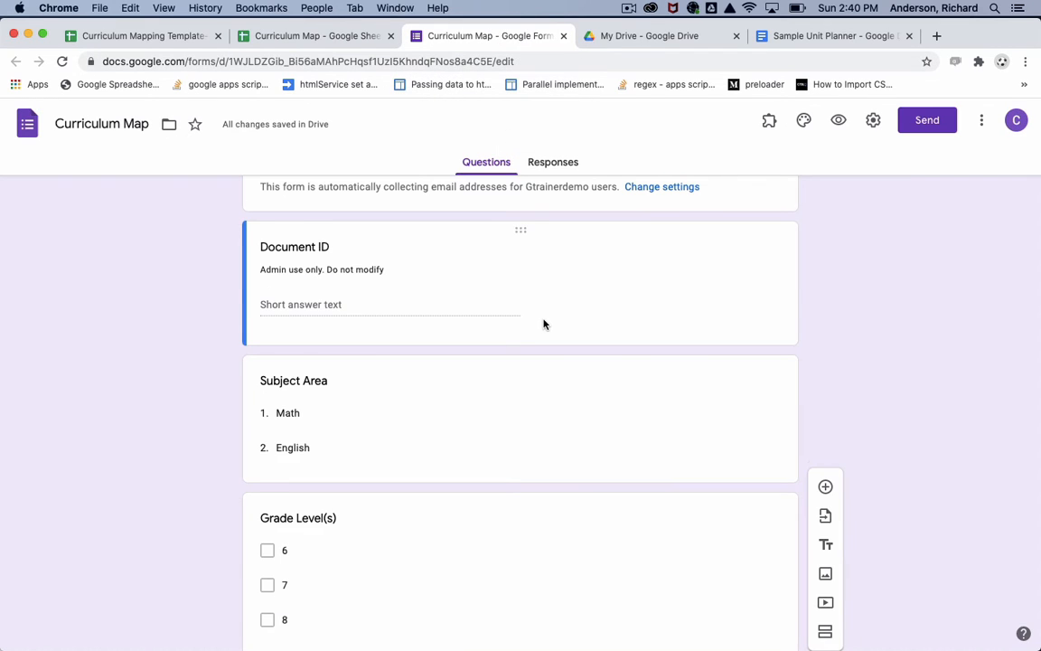
scroll(544, 323, down, 3)
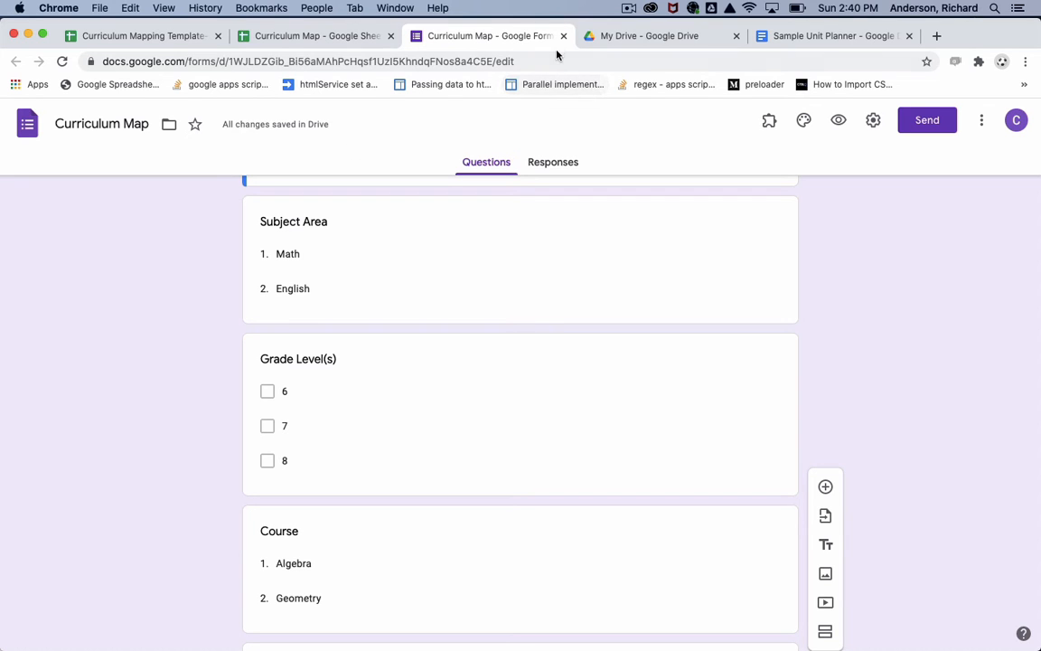
- Check the Curriculum Map spreadsheet's custom commands, then inspect the Curriculum Mapping Tools add-on commands in the Sample Unit Planner document
click(339, 36)
click(457, 133)
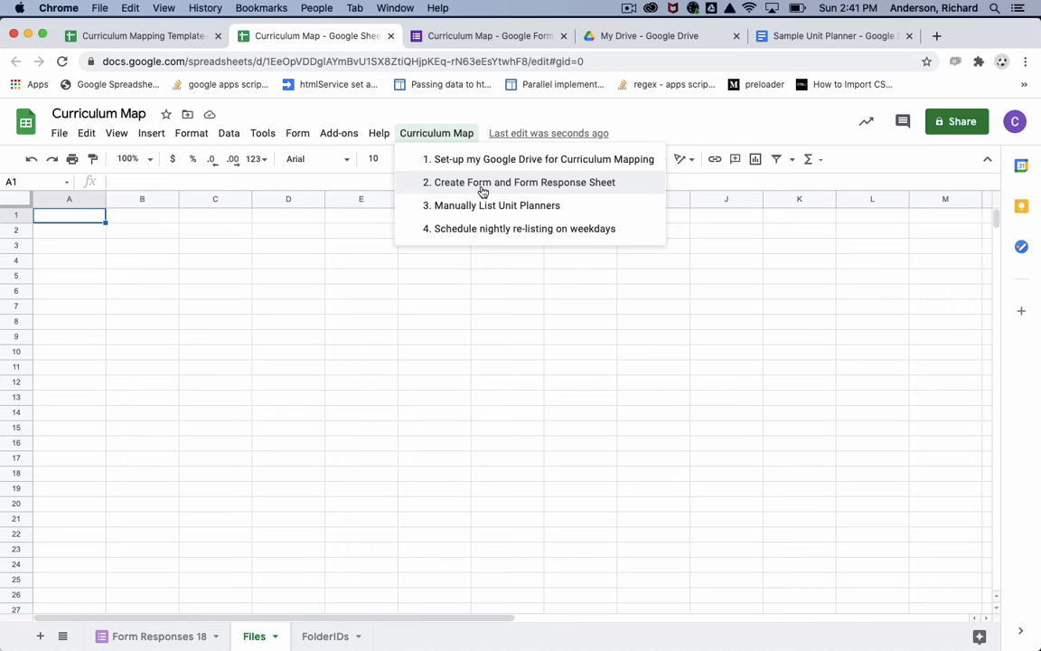
click(791, 34)
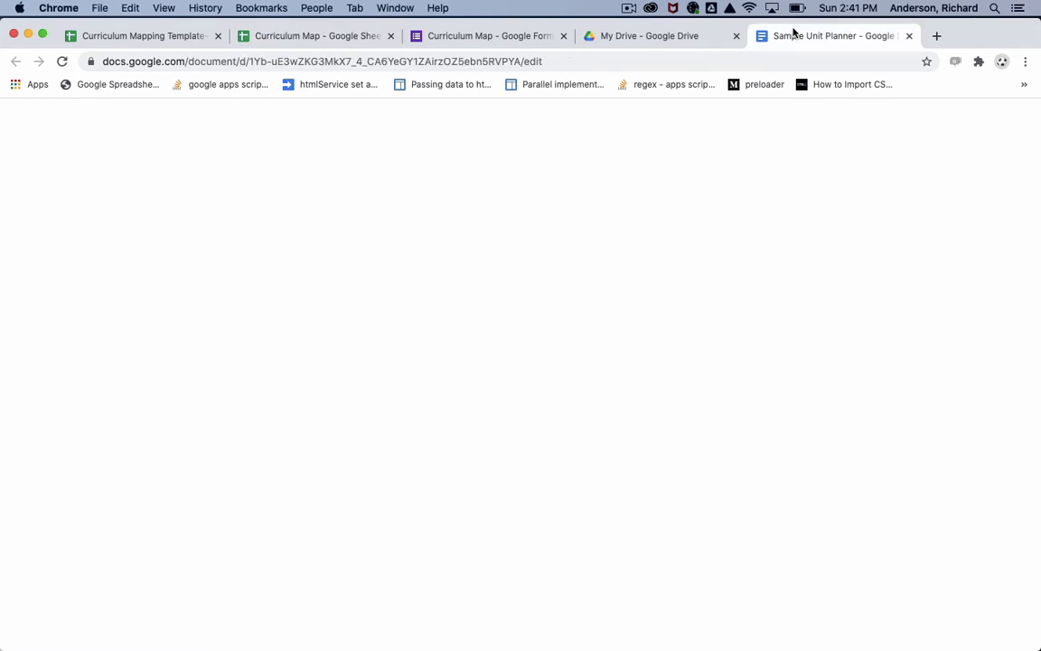
click(273, 134)
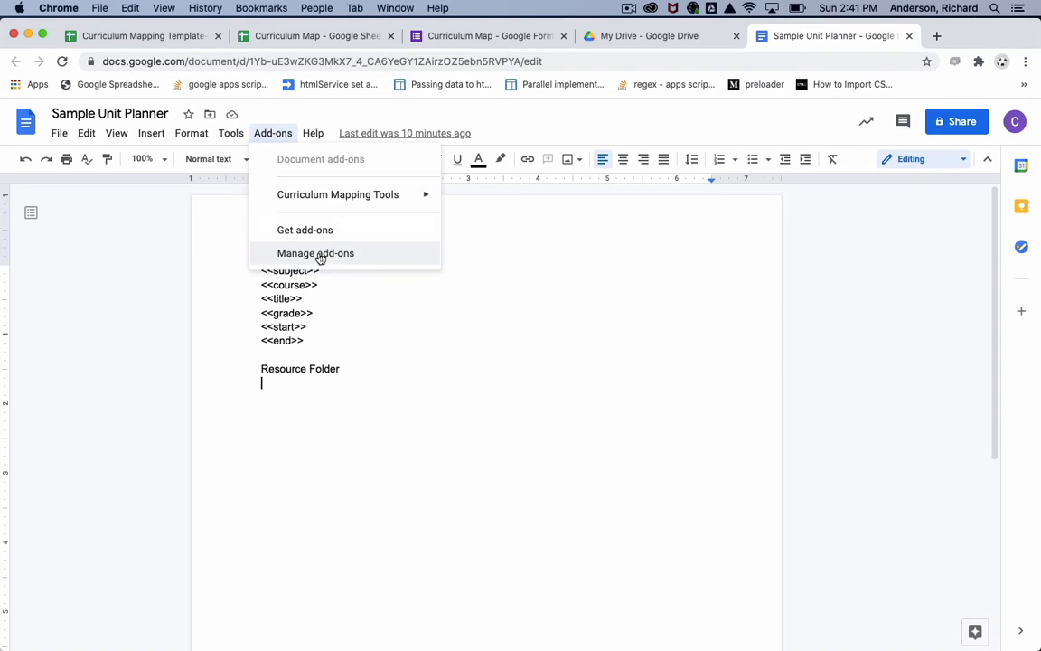
mouse_move(380, 196)
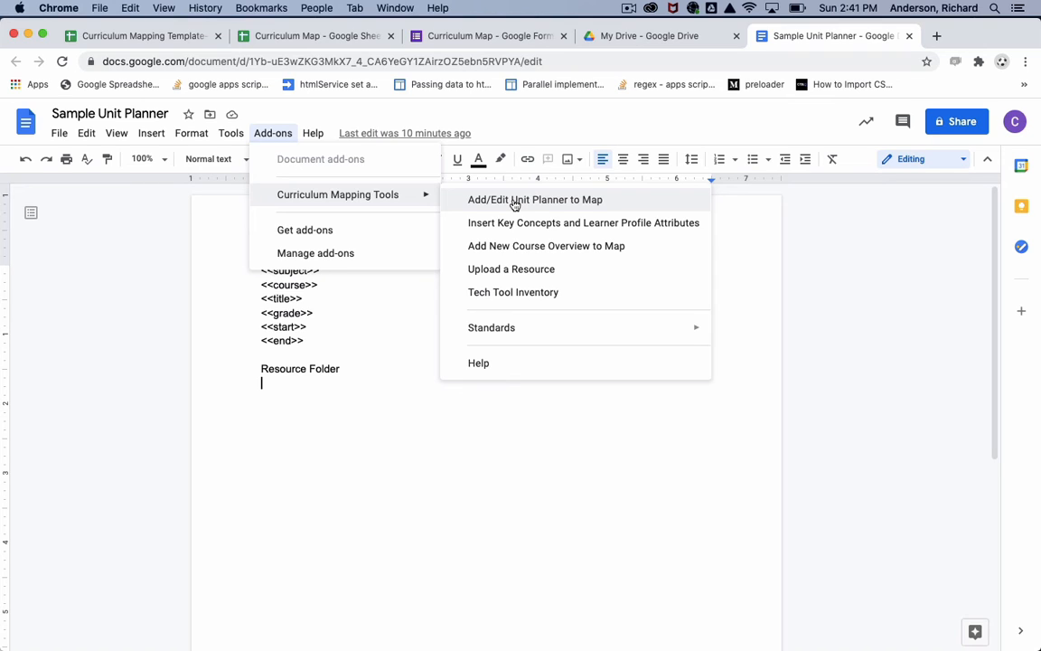
click(685, 118)
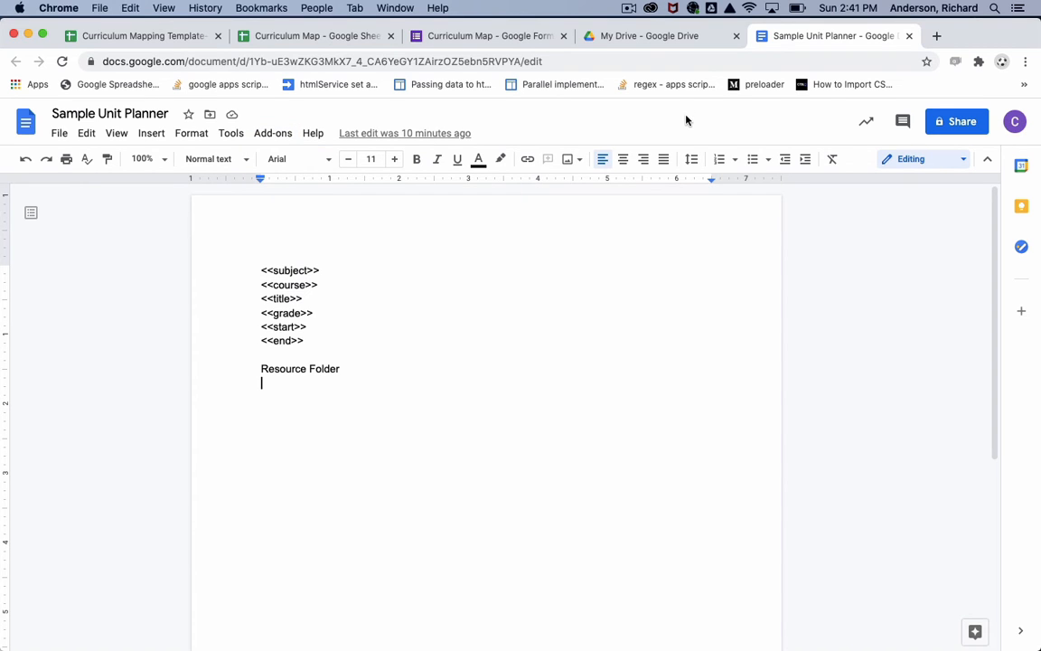
- Open the live Curriculum Map form from its spreadsheet and close the form's editing page
click(354, 35)
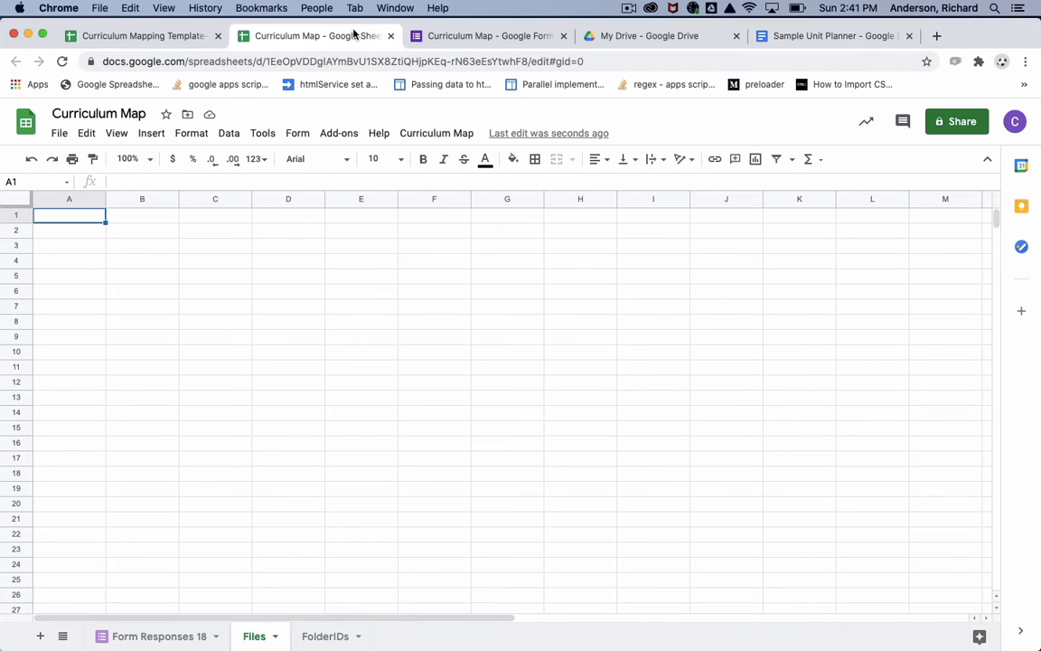
click(297, 133)
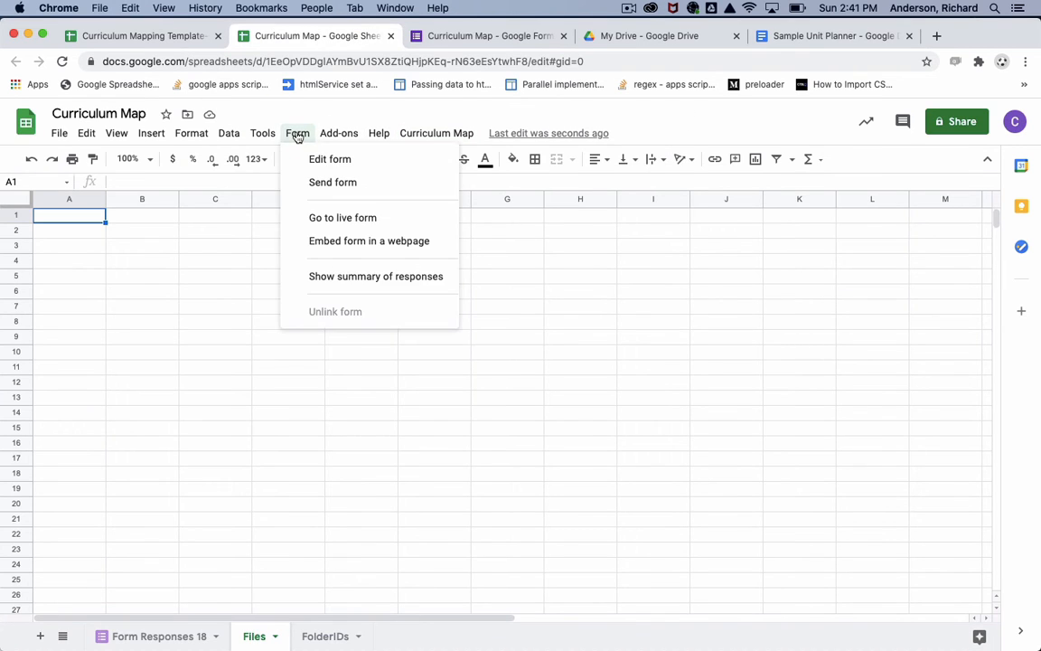
click(343, 219)
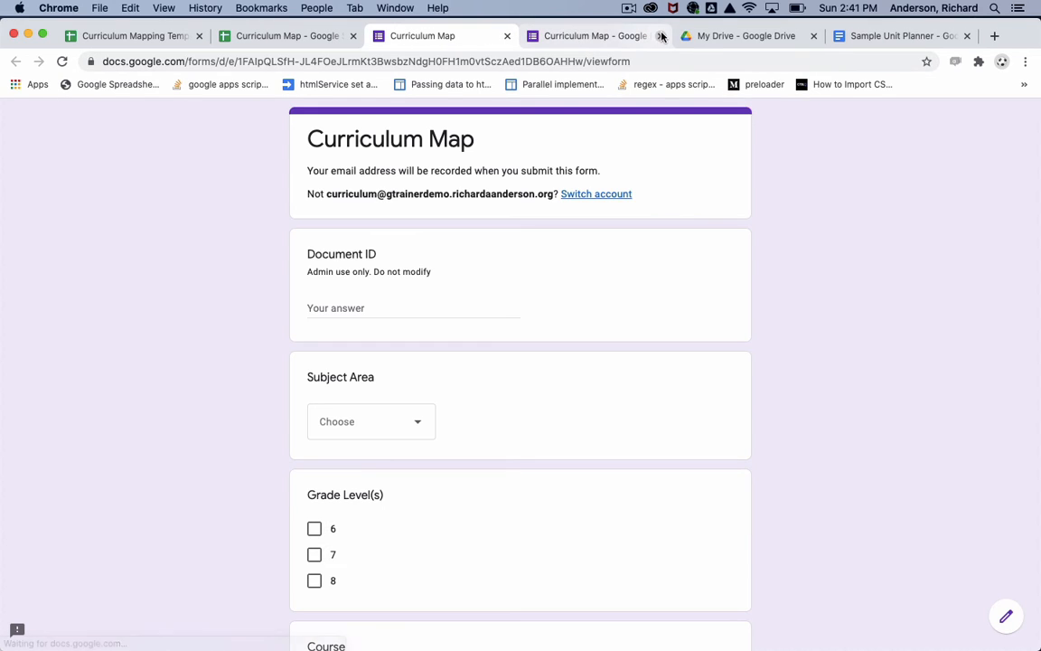
click(661, 36)
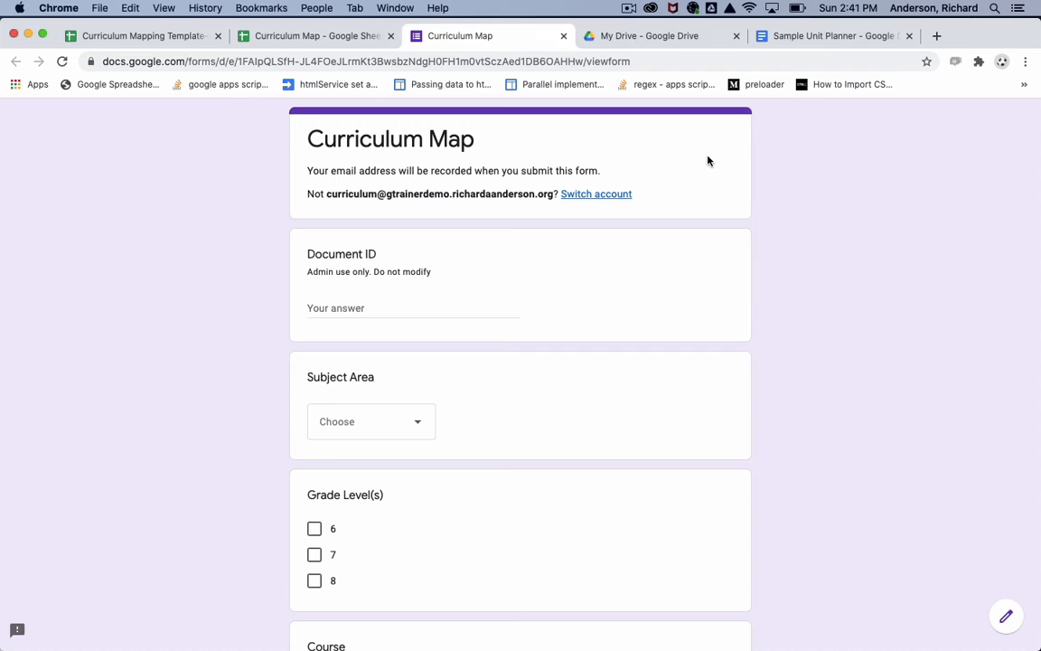
- Copy the document ID from the Sample Unit Planner's web address and paste it into the live form's Document ID answer
click(843, 40)
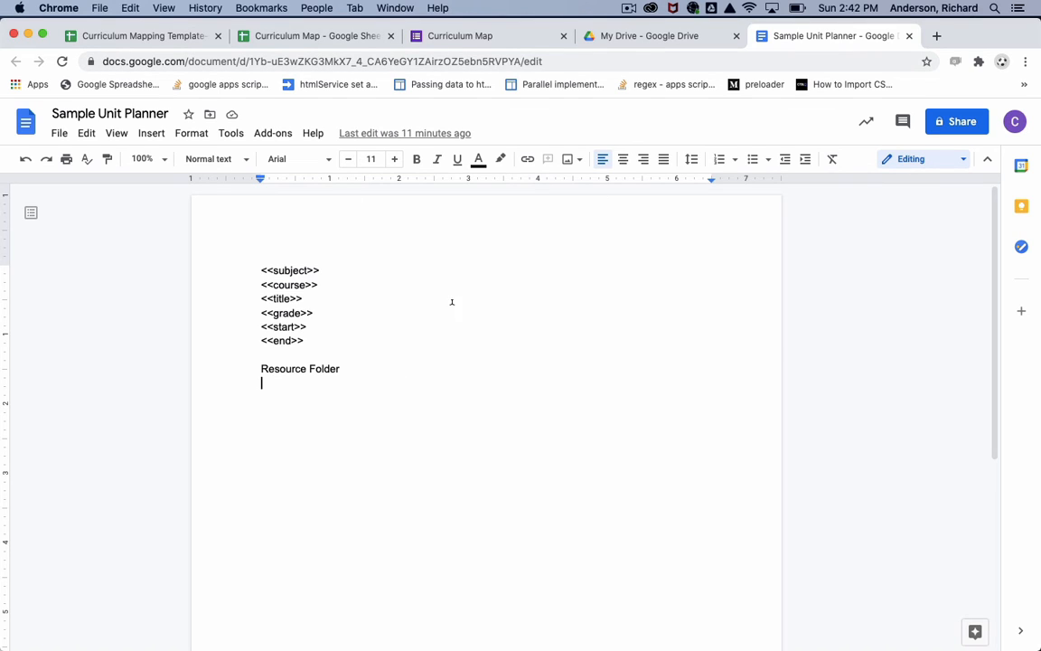
click(484, 59)
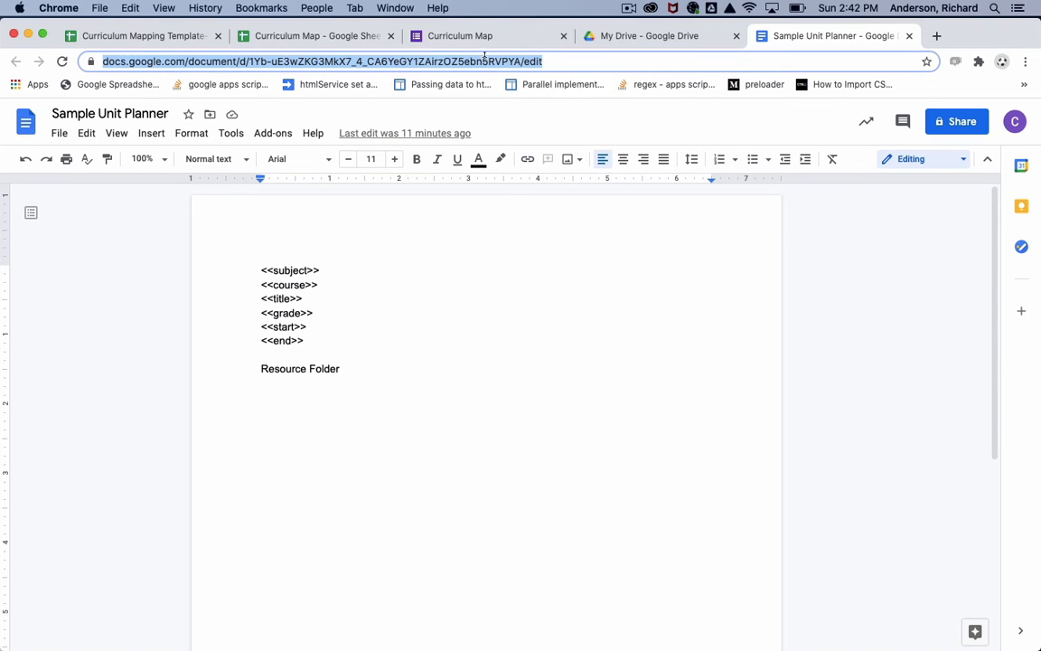
click(484, 58)
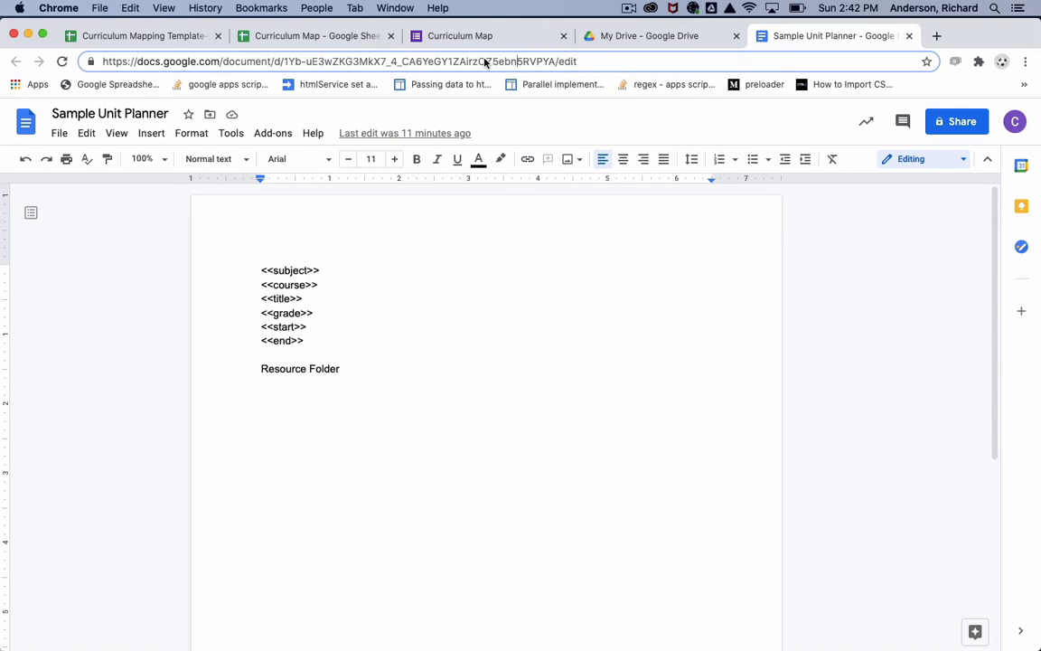
click(285, 60)
drag(286, 60, 553, 57)
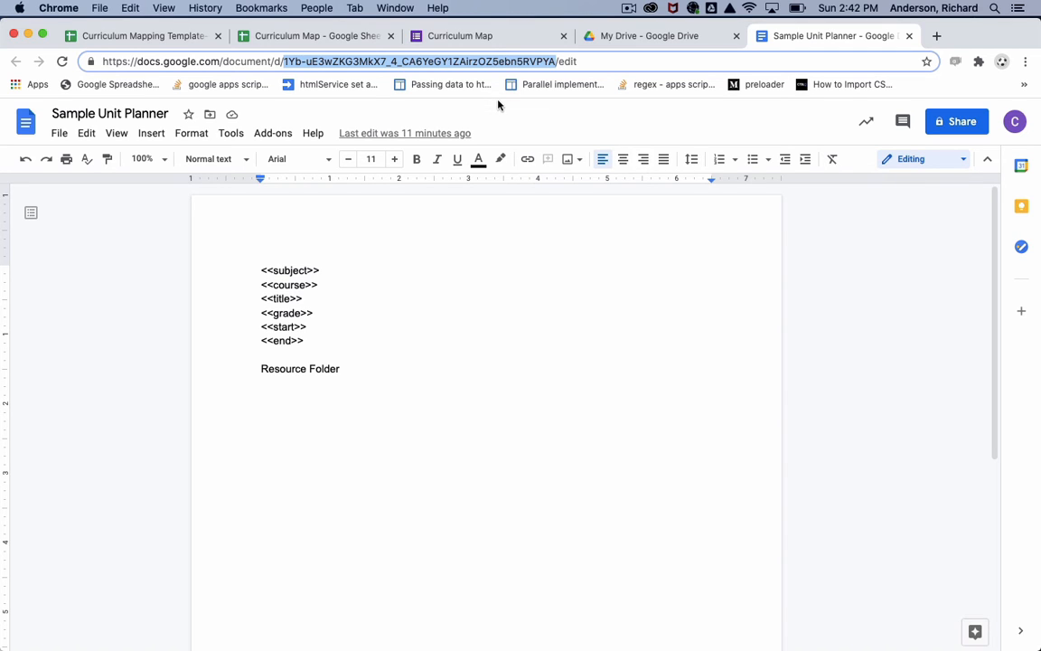
click(496, 33)
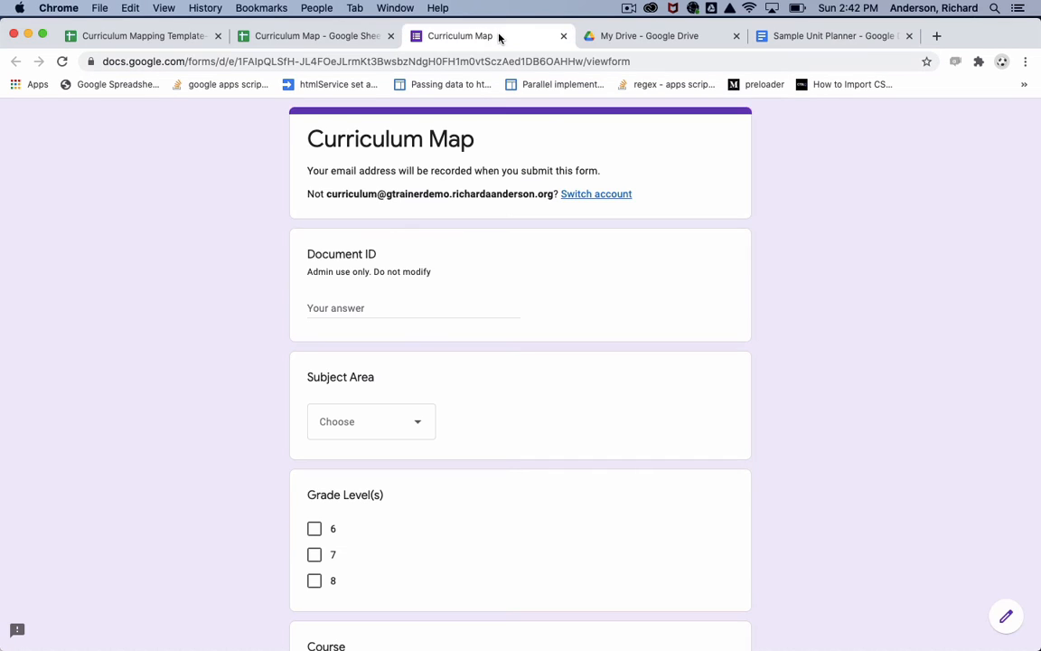
click(361, 307)
key(cmd+v)
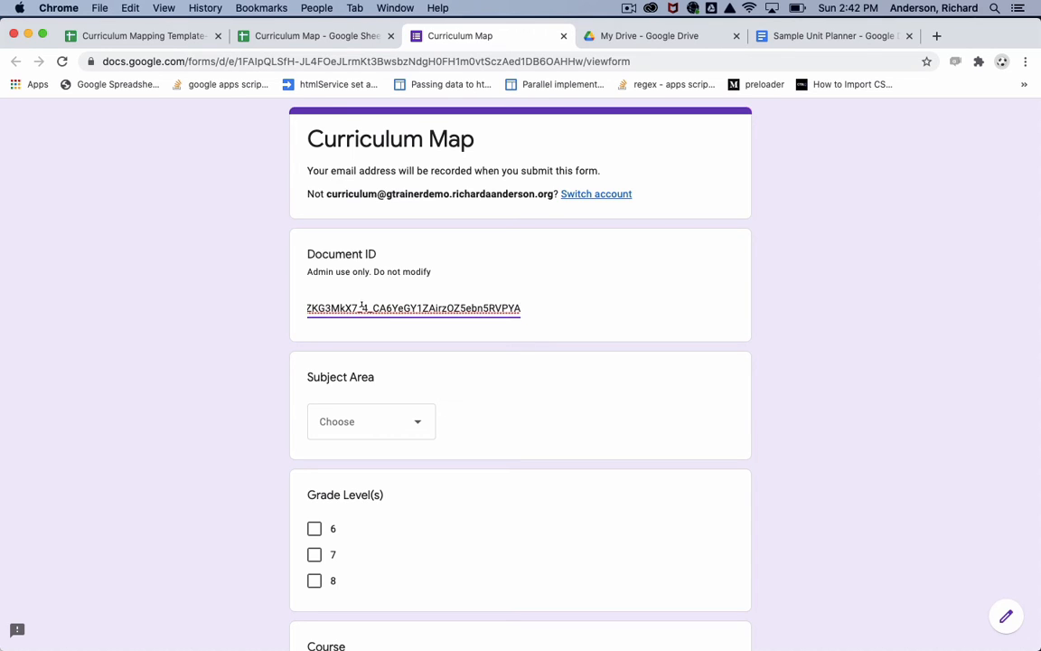
- Answer the form's Subject Area question with Math and mark grade level 8
click(420, 423)
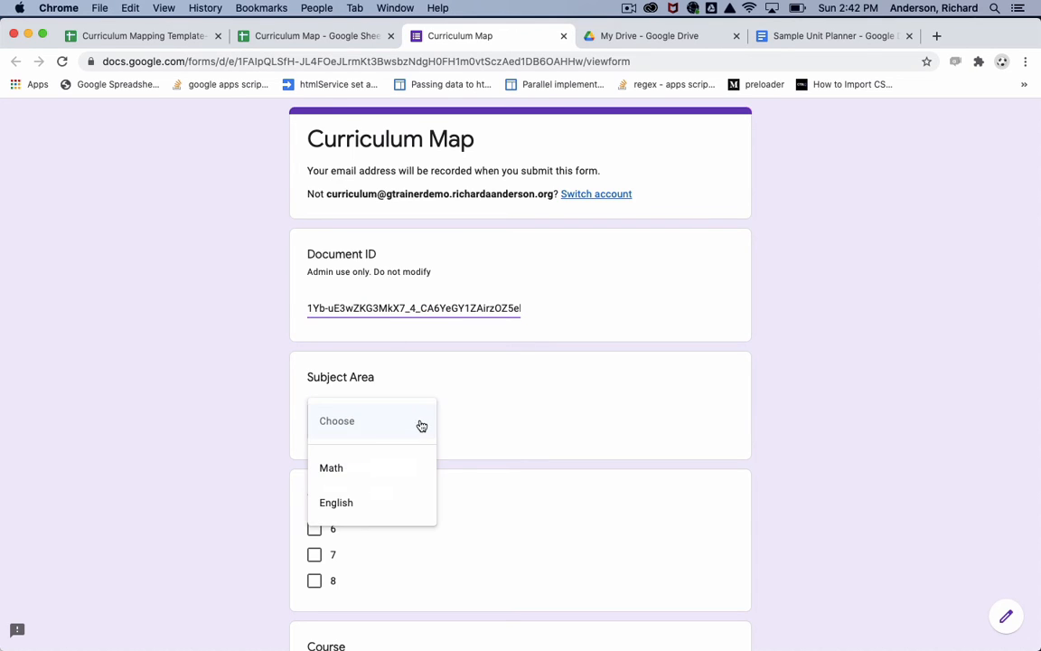
click(333, 472)
scroll(636, 451, down, 3)
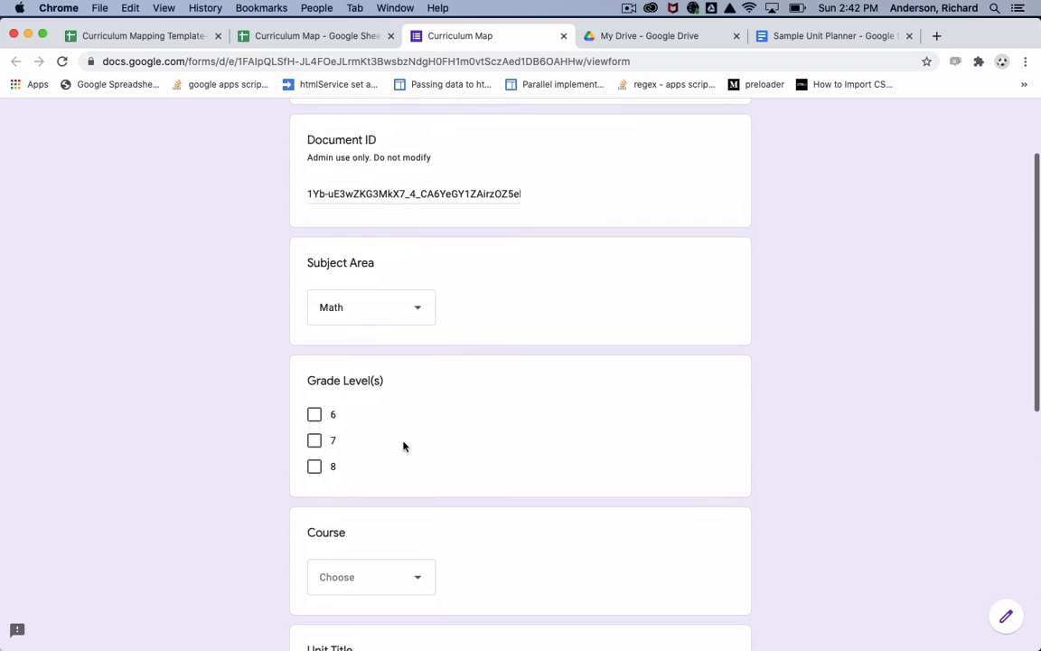
click(334, 466)
- Choose Geometry as the Course and enter Polygons as the Unit Title
scroll(458, 431, down, 3)
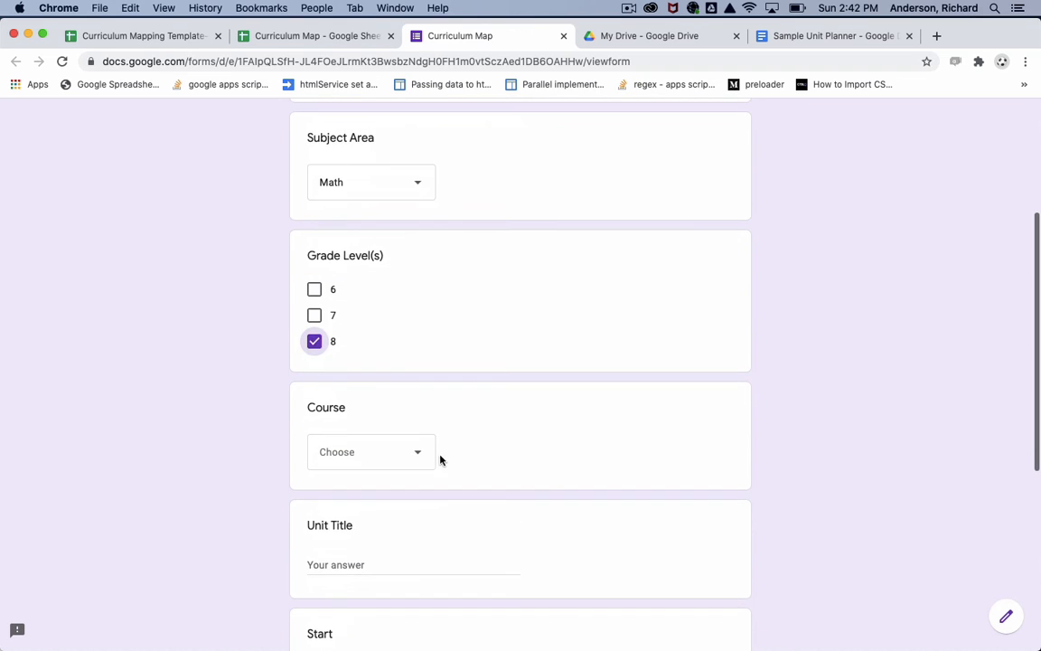
click(419, 460)
click(362, 504)
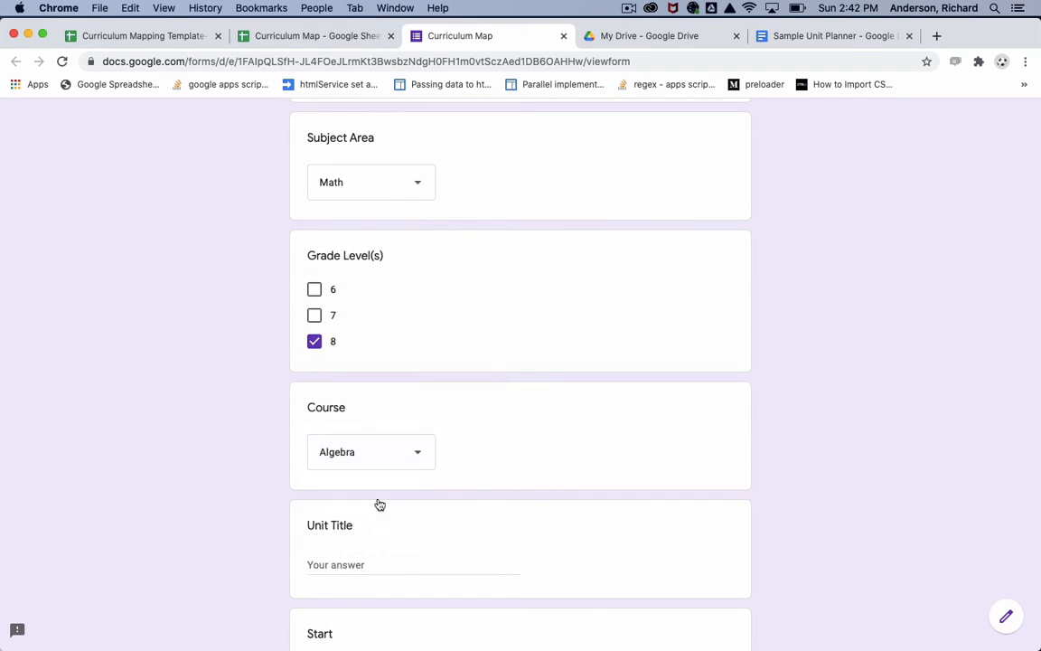
scroll(525, 476, down, 3)
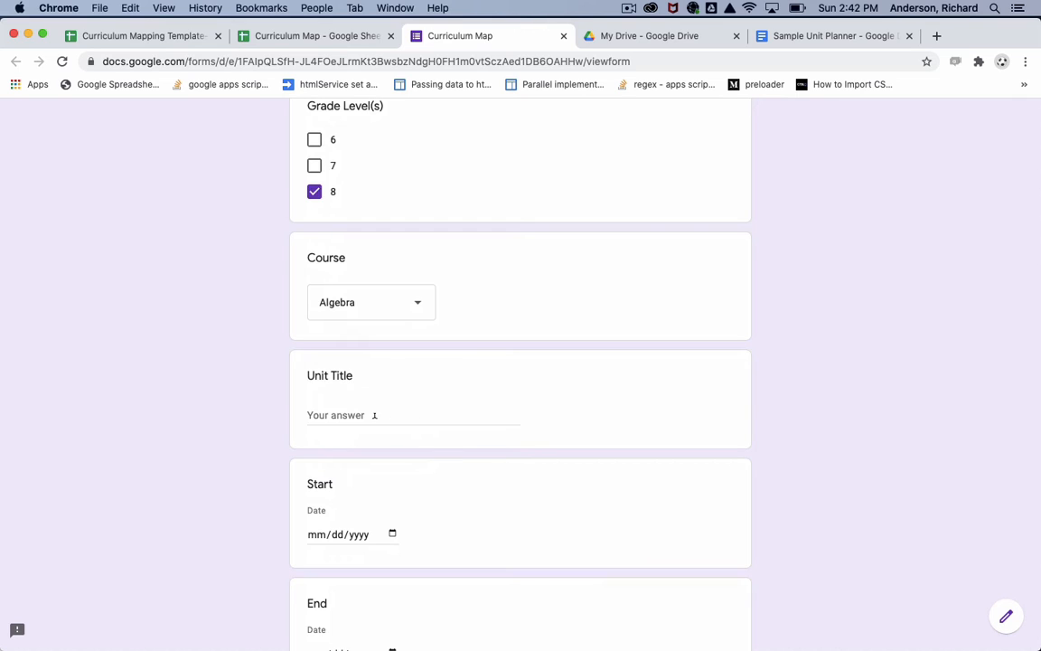
click(374, 415)
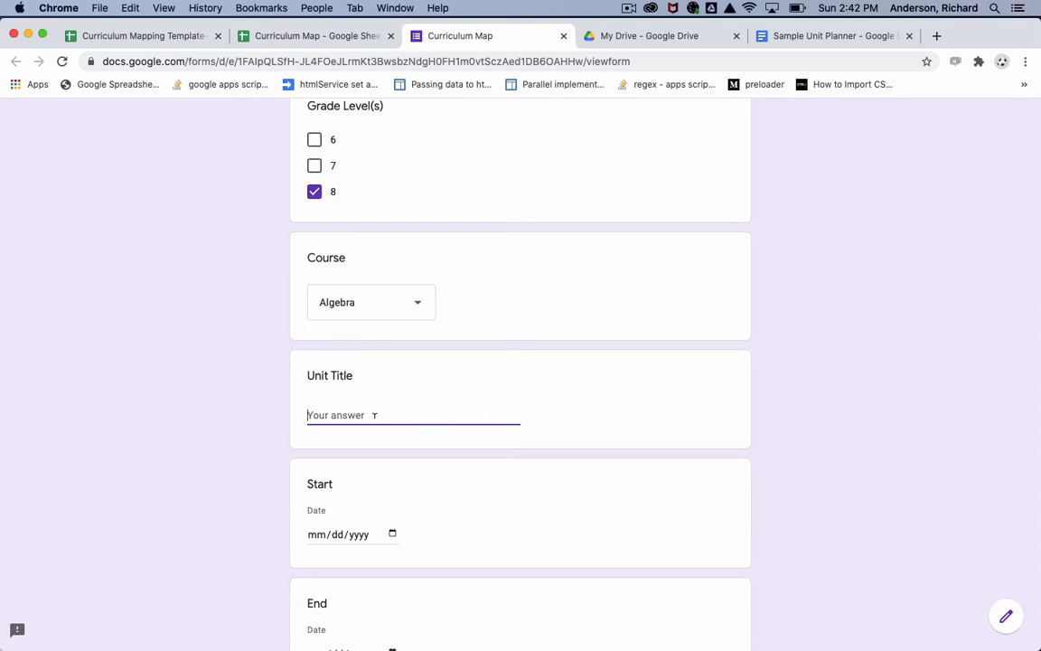
click(403, 310)
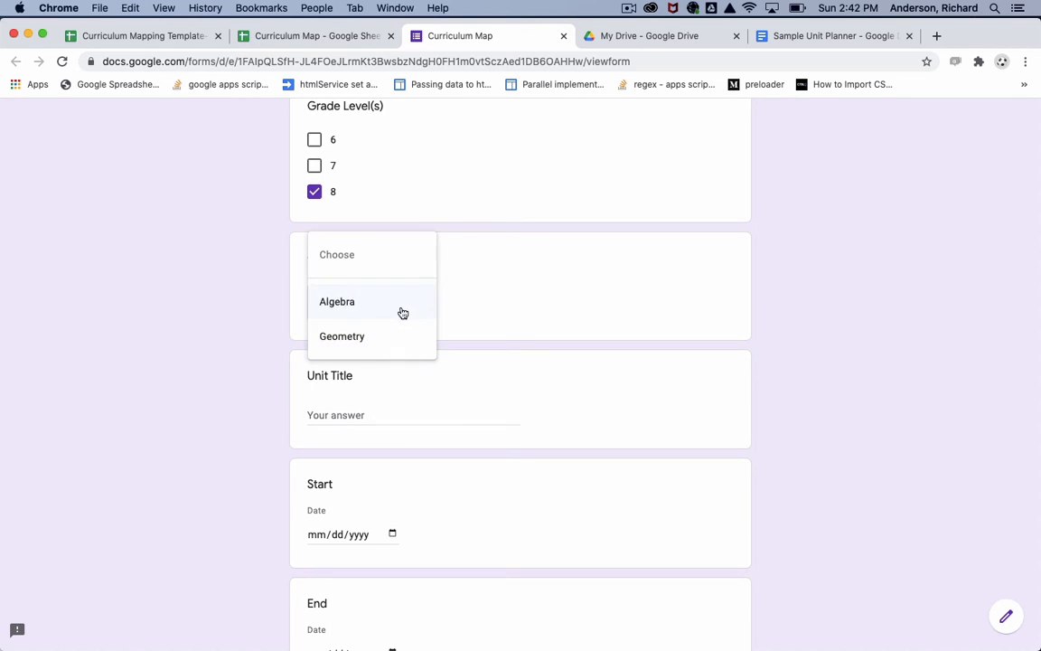
click(355, 339)
click(341, 412)
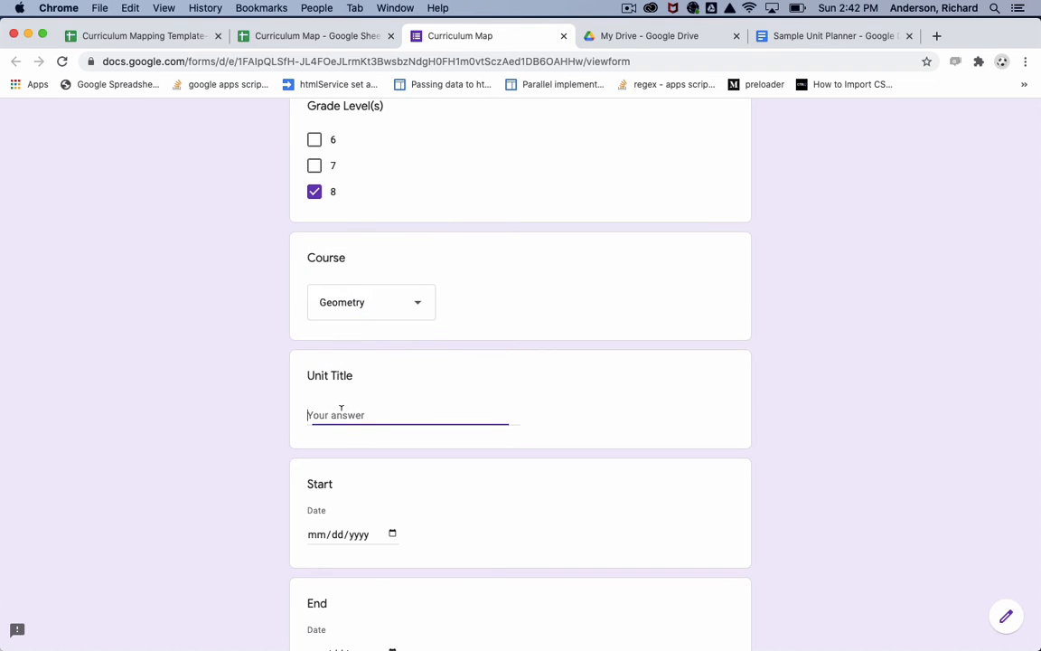
text(Polygons)
- Set the unit's Start date to 02/05/2021 and its End date to 02/12/2021
scroll(371, 449, down, 2)
click(391, 437)
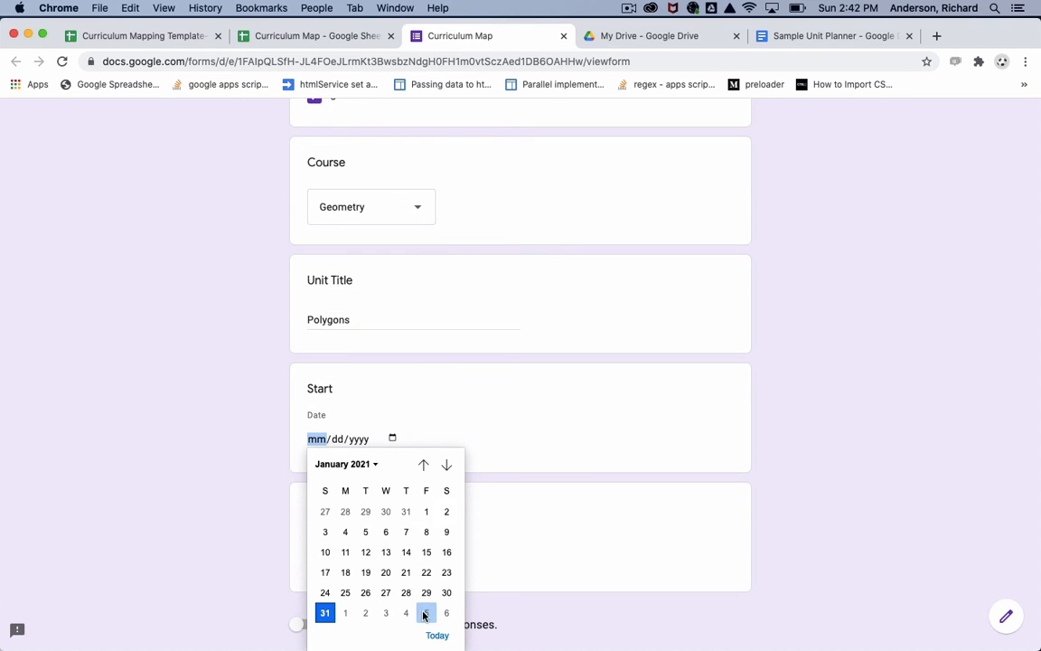
click(425, 613)
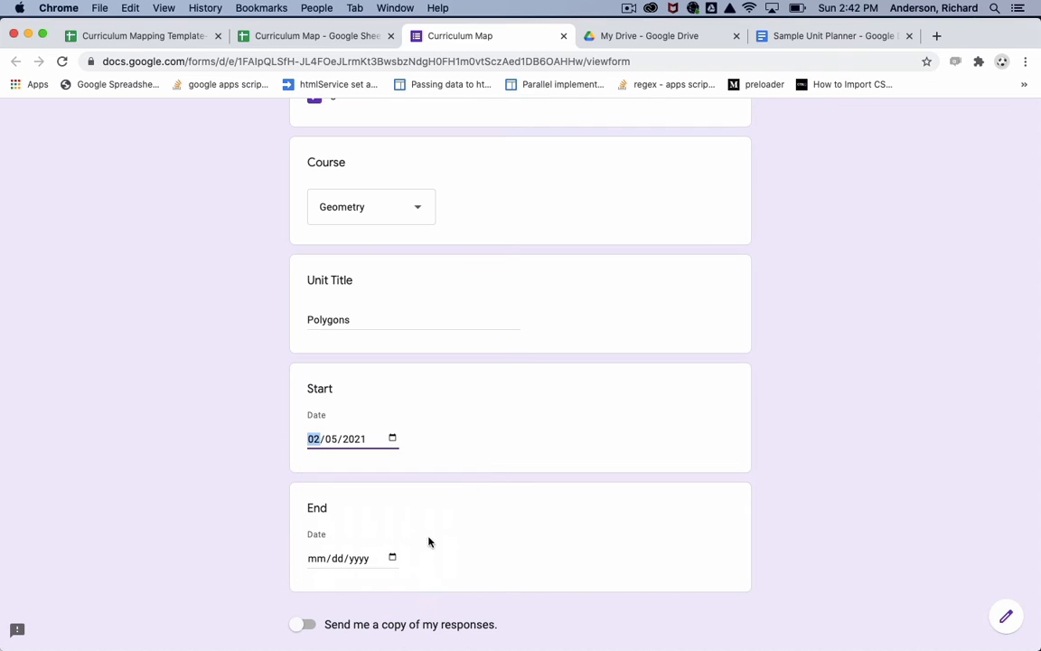
click(392, 557)
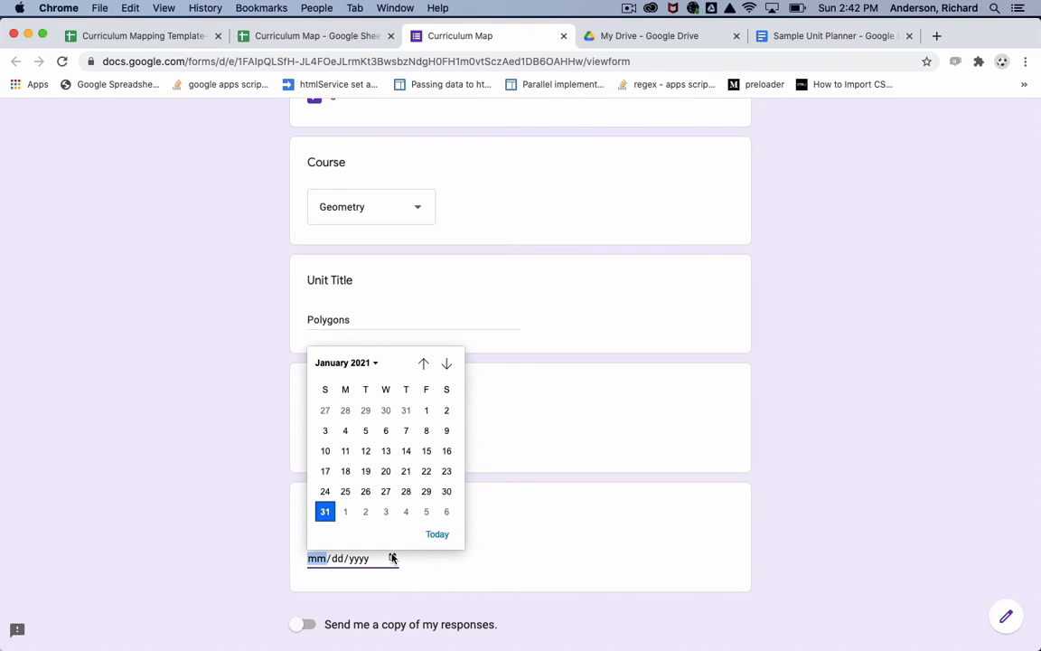
click(446, 363)
click(426, 434)
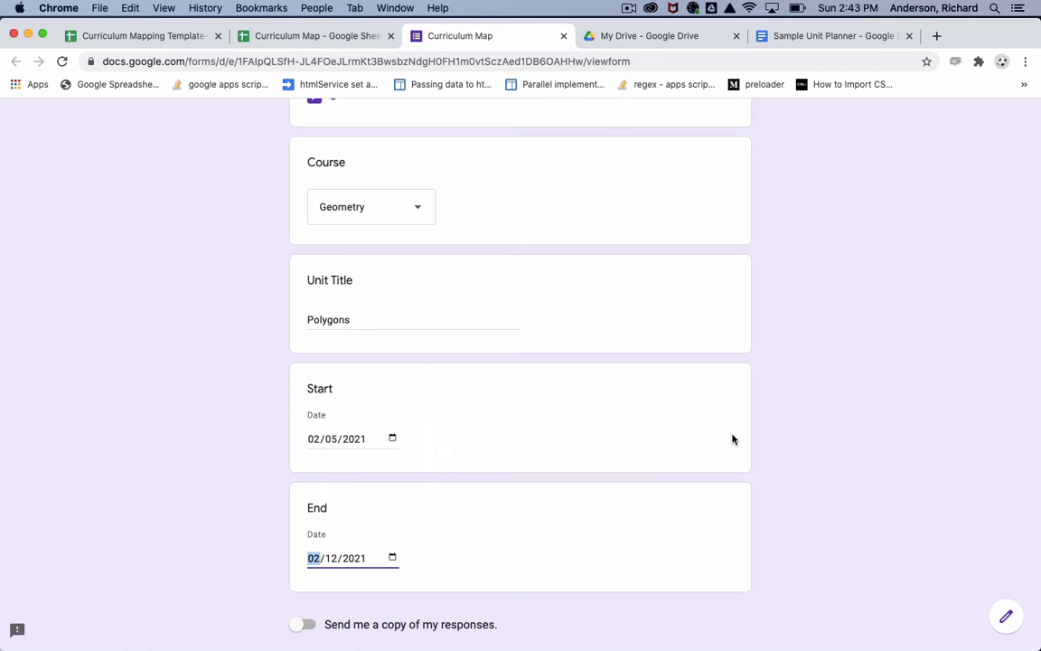
click(802, 436)
- Review the completed form answers and check the placeholders in the Sample Unit Planner document
scroll(801, 438, down, 3)
scroll(801, 438, up, 10)
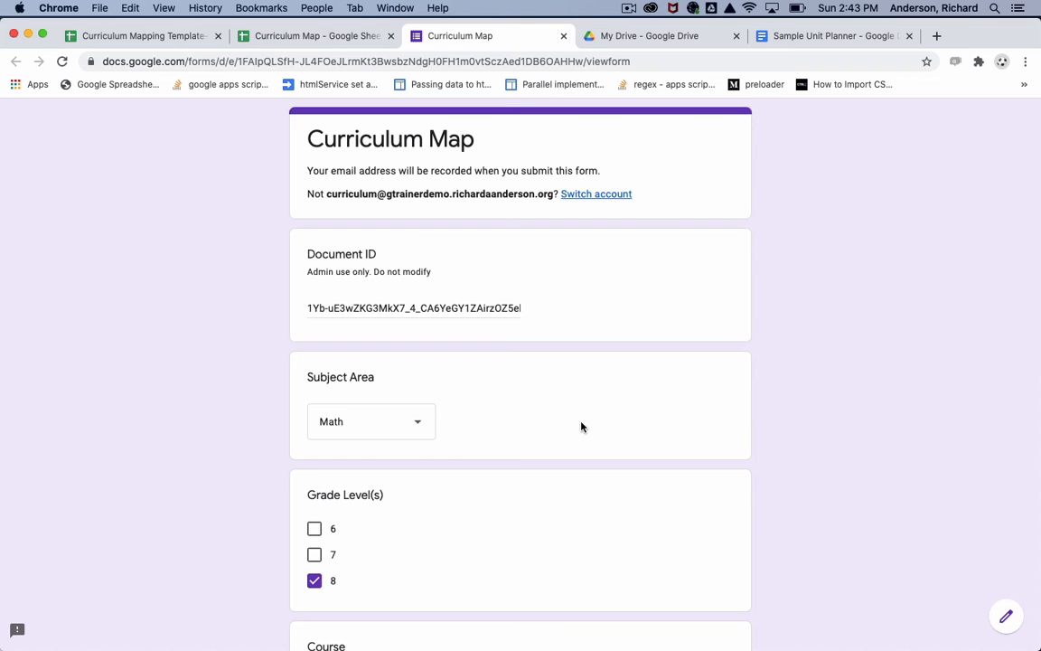
scroll(581, 426, down, 2)
scroll(581, 425, up, 3)
click(802, 38)
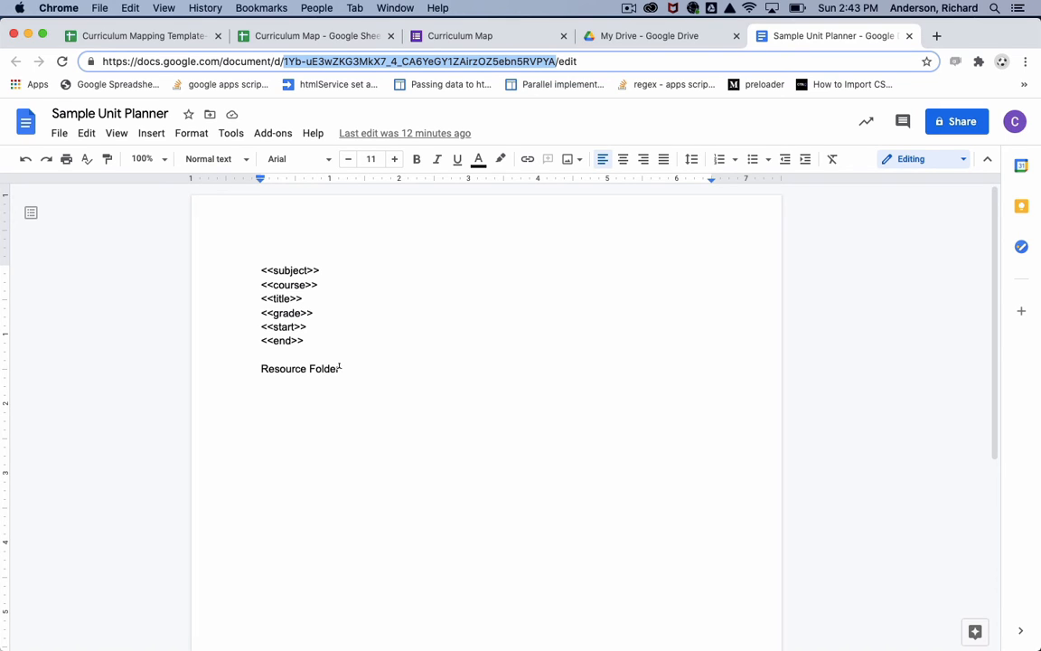
click(513, 37)
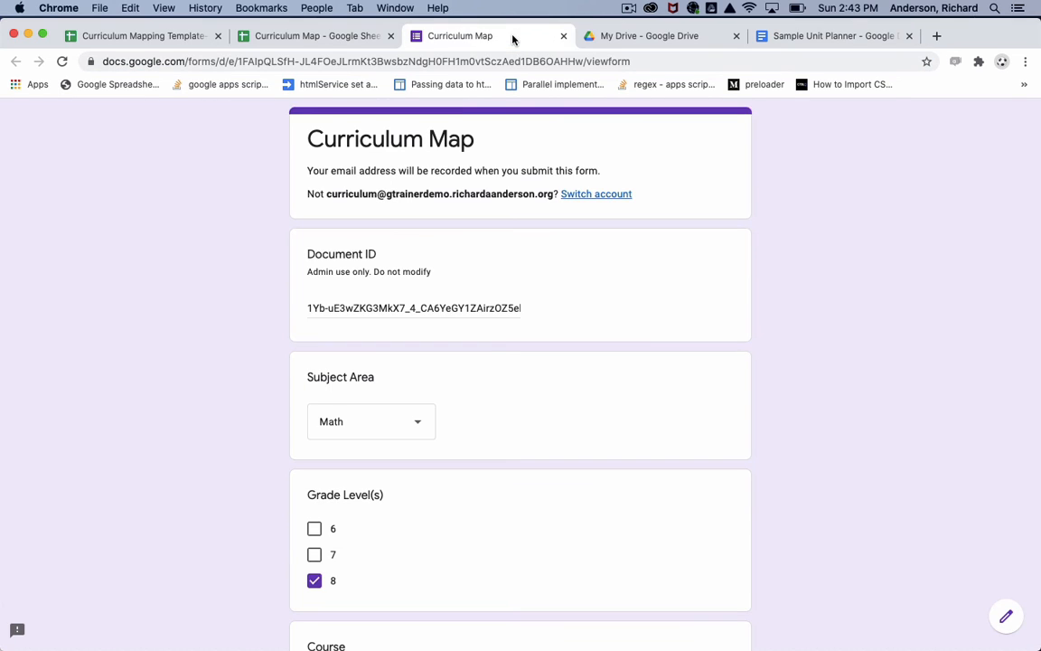
- Submit the Curriculum Map form, then preview the Resource Folder link in the unit planner document
scroll(491, 362, down, 10)
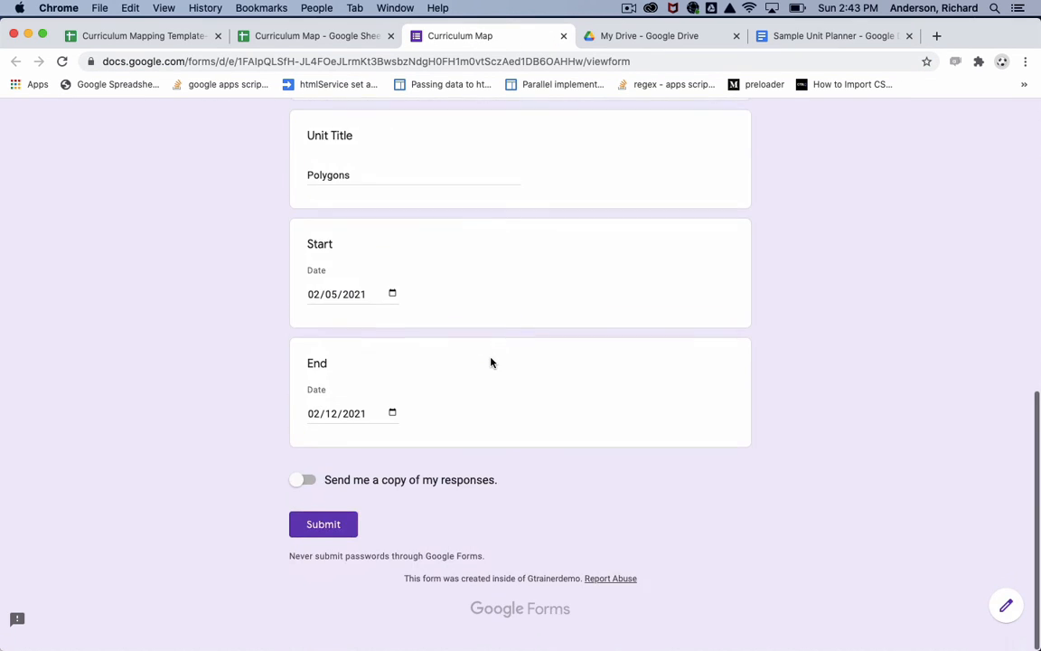
click(328, 536)
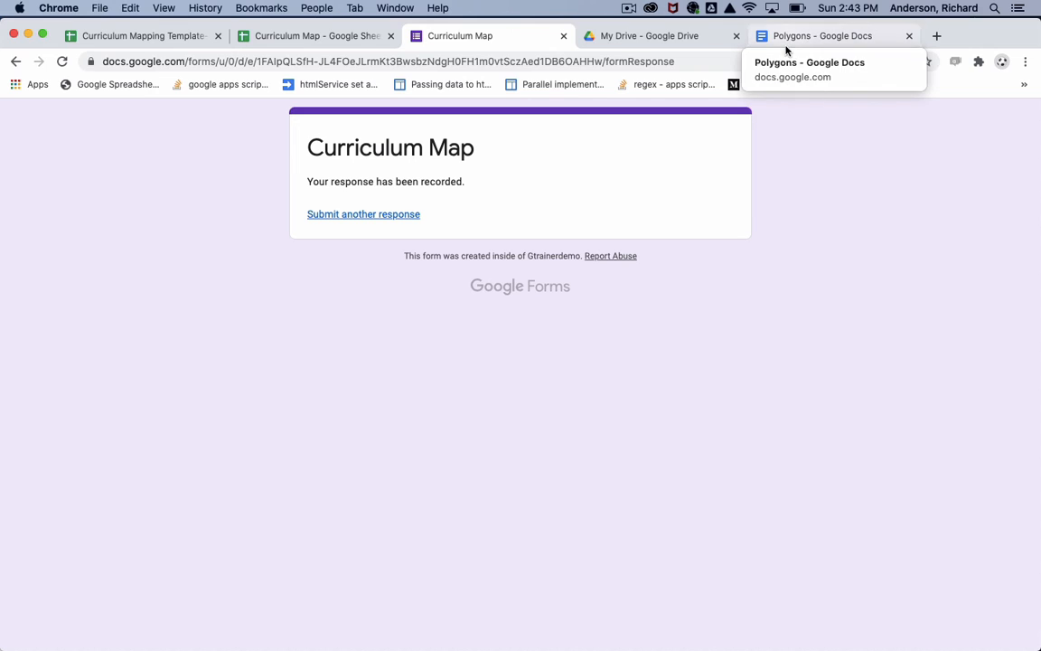
click(795, 35)
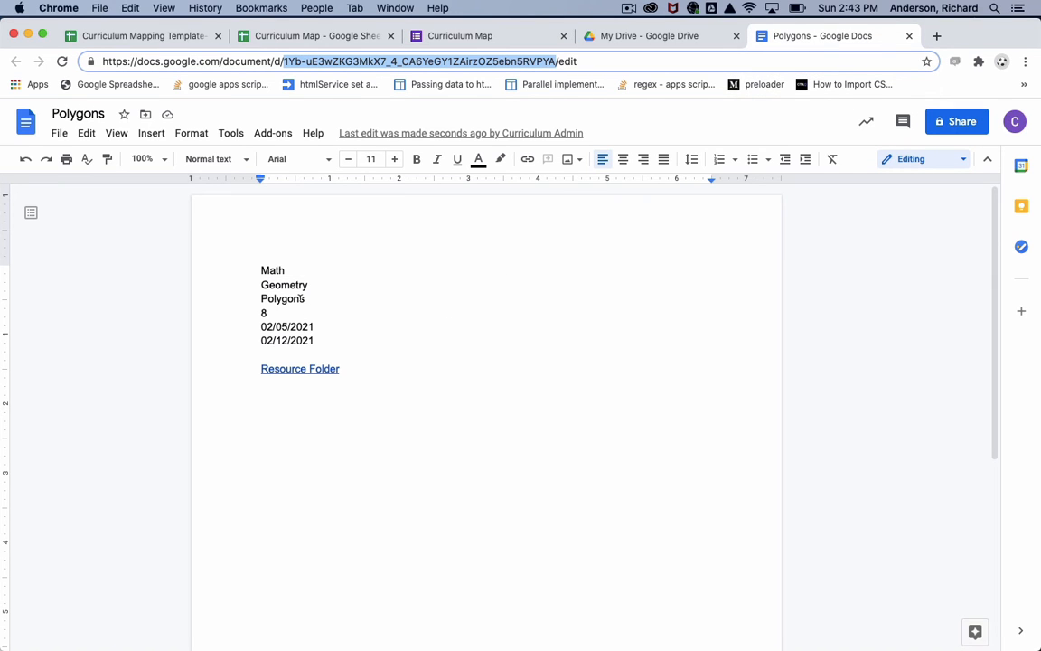
click(309, 369)
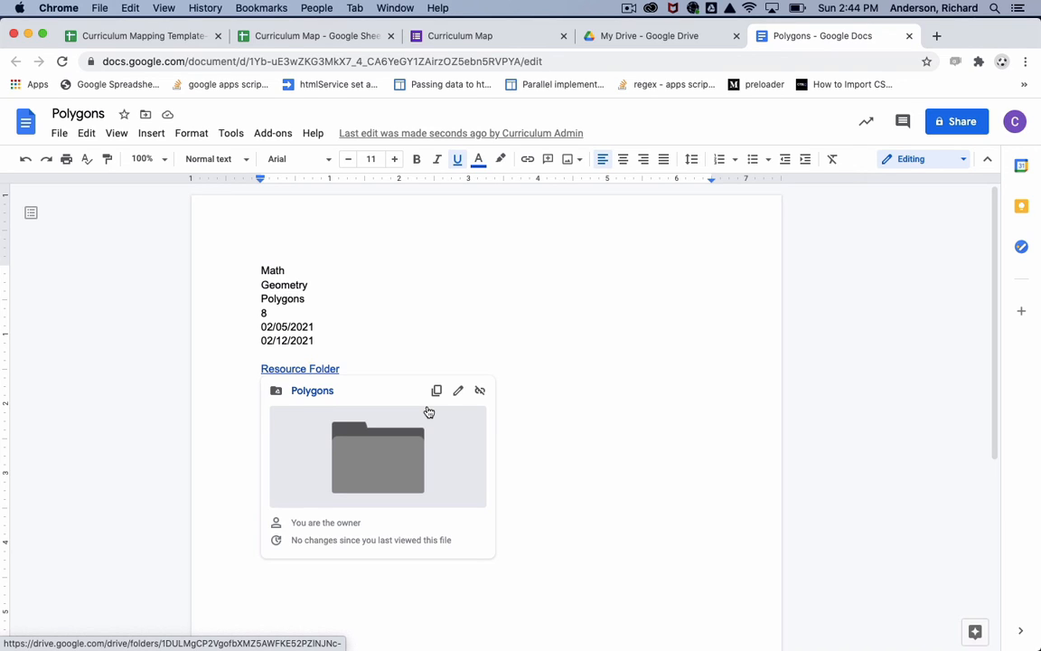
- Switch to Google Drive and open the Unit Planners folder inside the Curriculum Map folder
click(642, 38)
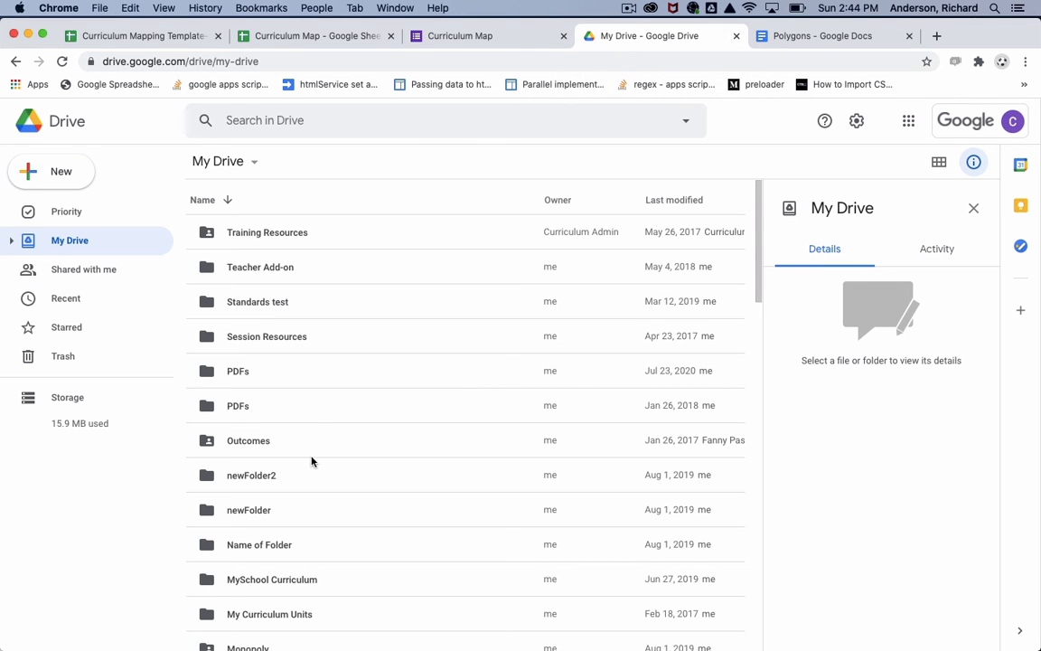
scroll(308, 474, down, 3)
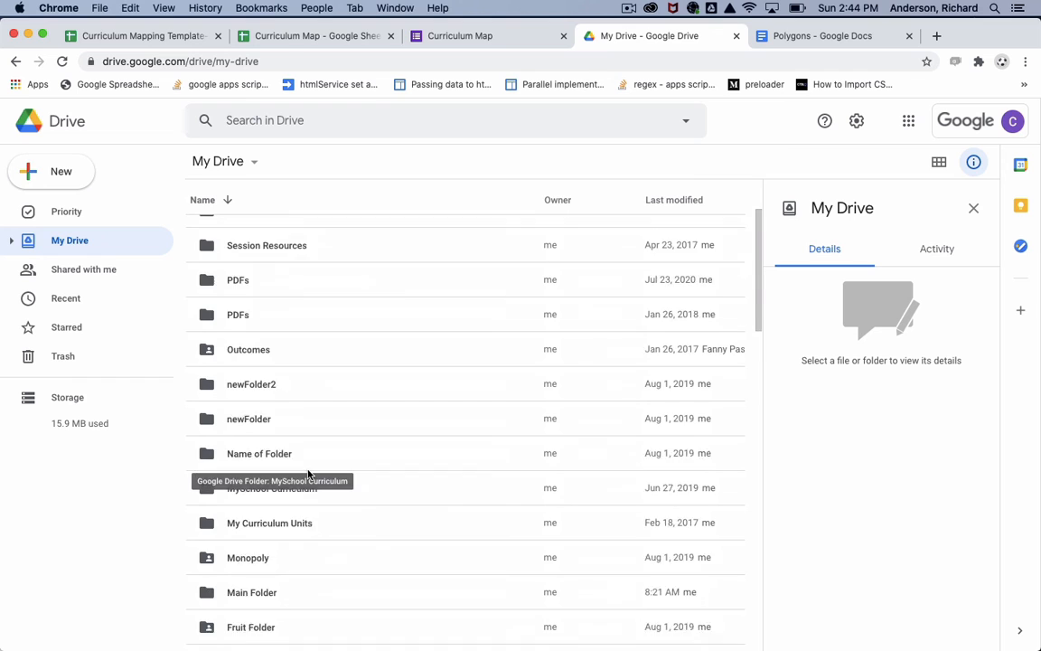
scroll(308, 472, up, 3)
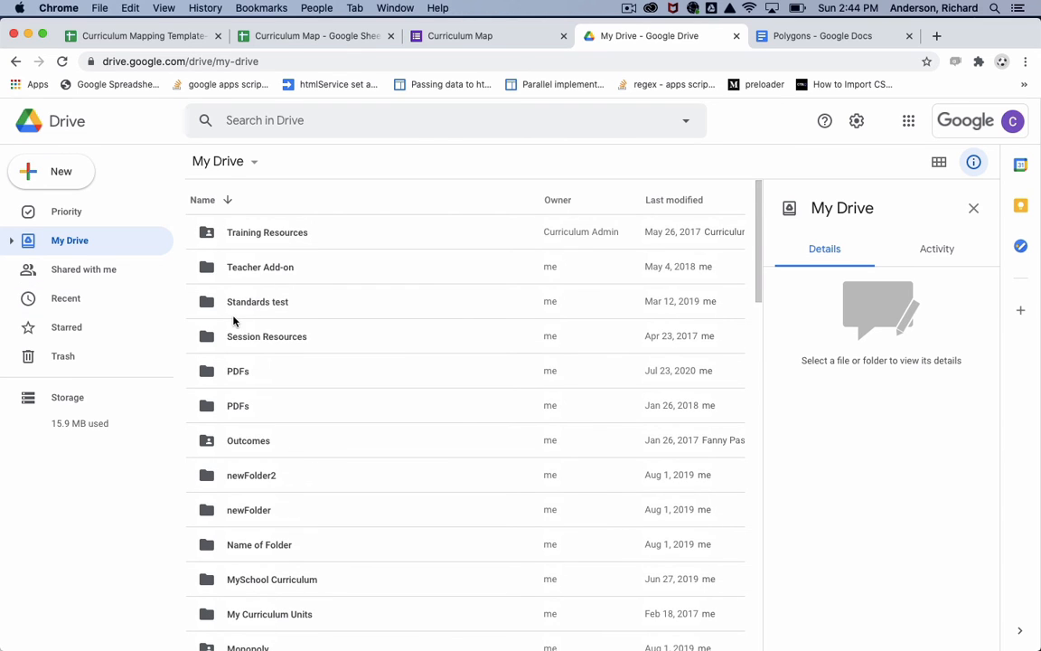
scroll(260, 386, down, 6)
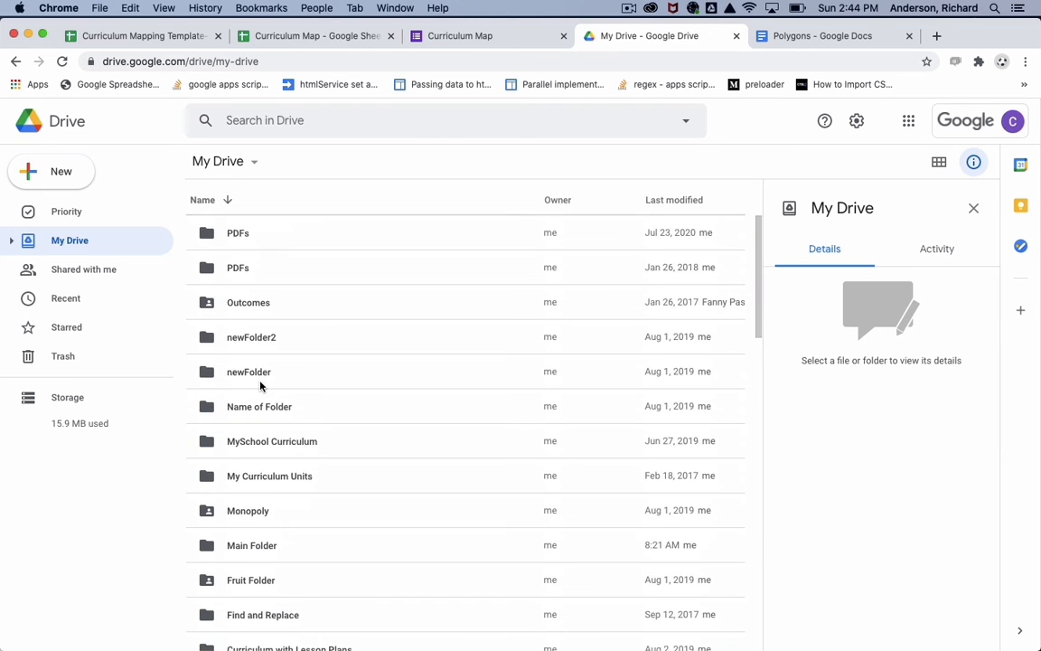
scroll(260, 386, down, 2)
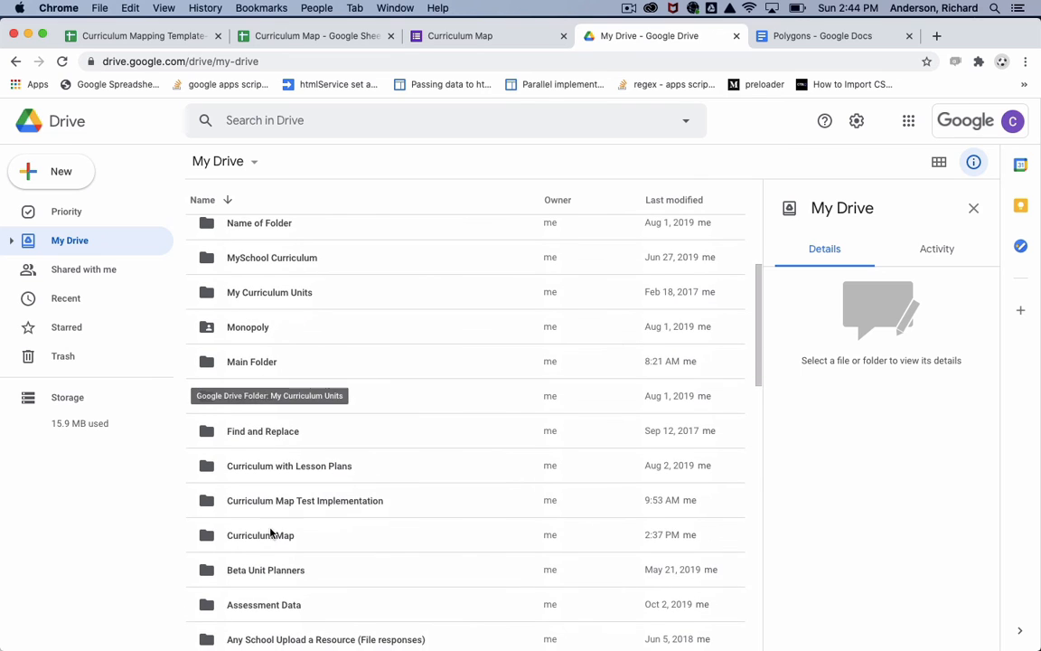
double_click(266, 541)
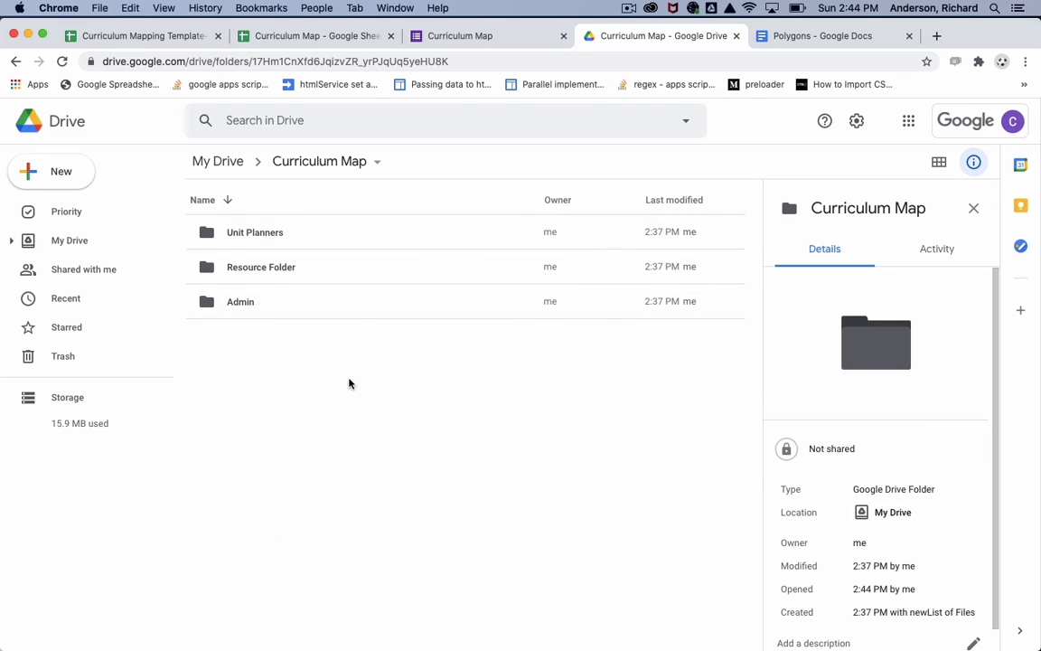
double_click(205, 233)
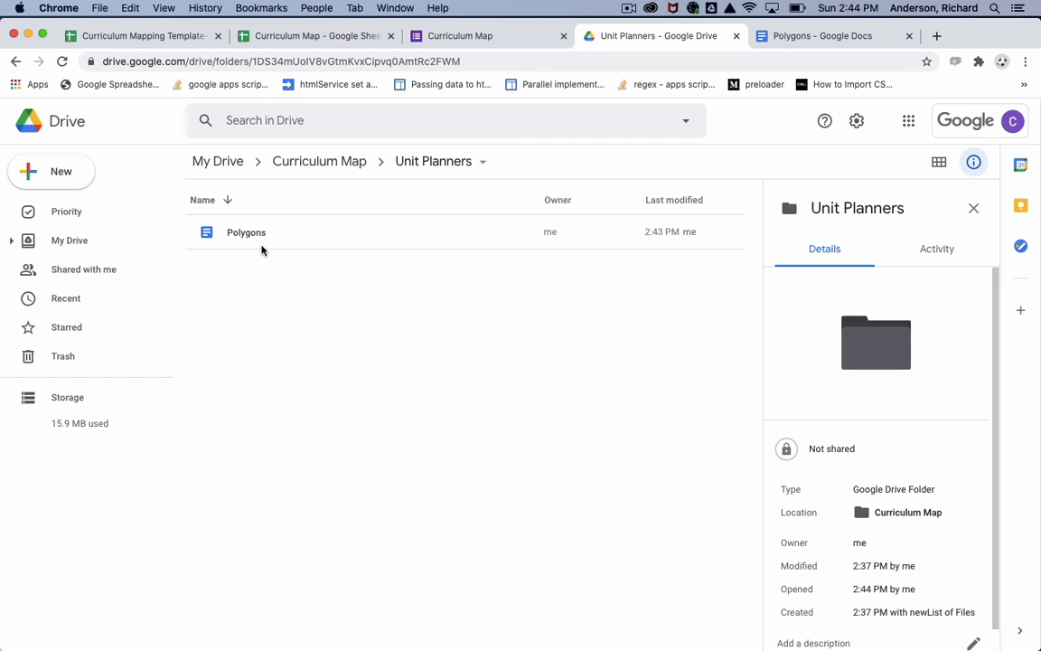
- Run the manual listing of unit planners in the Curriculum Map spreadsheet and close the listing tool
click(351, 38)
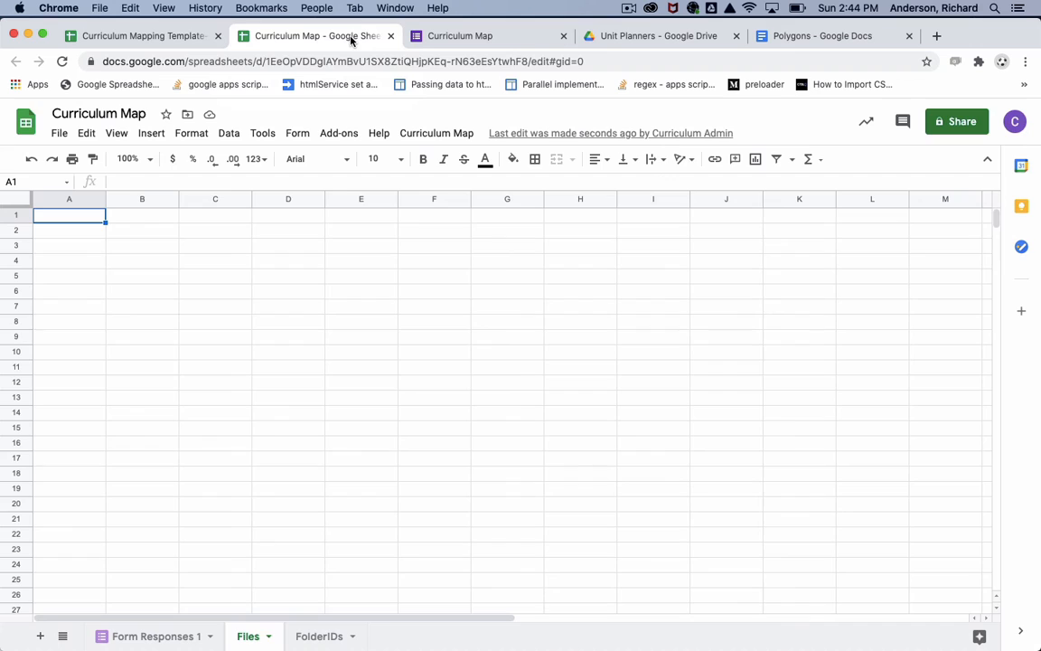
click(435, 134)
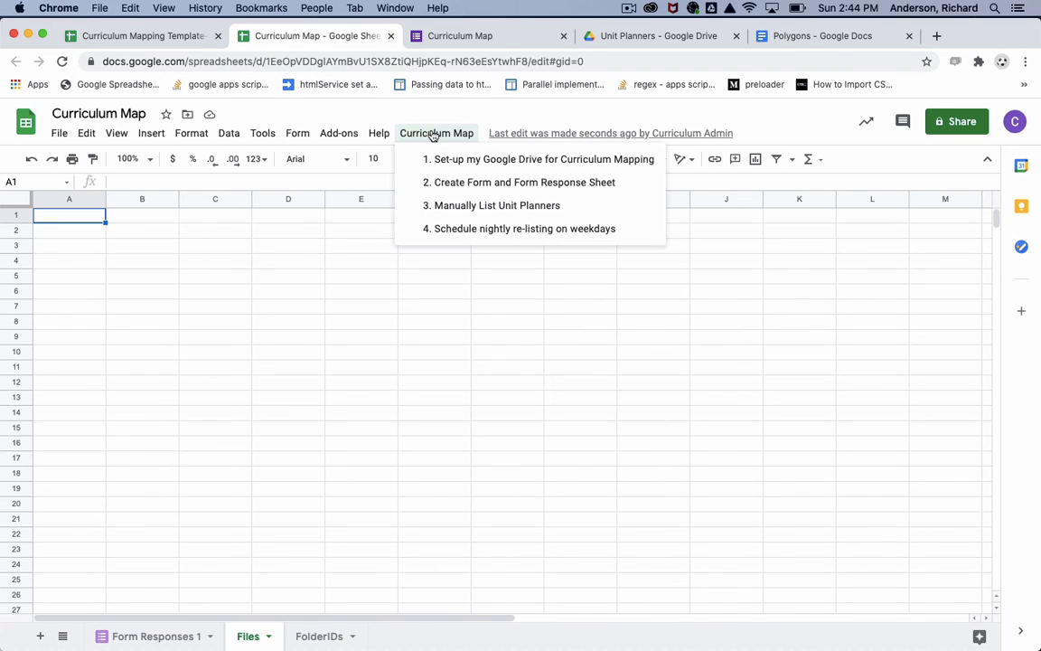
click(486, 206)
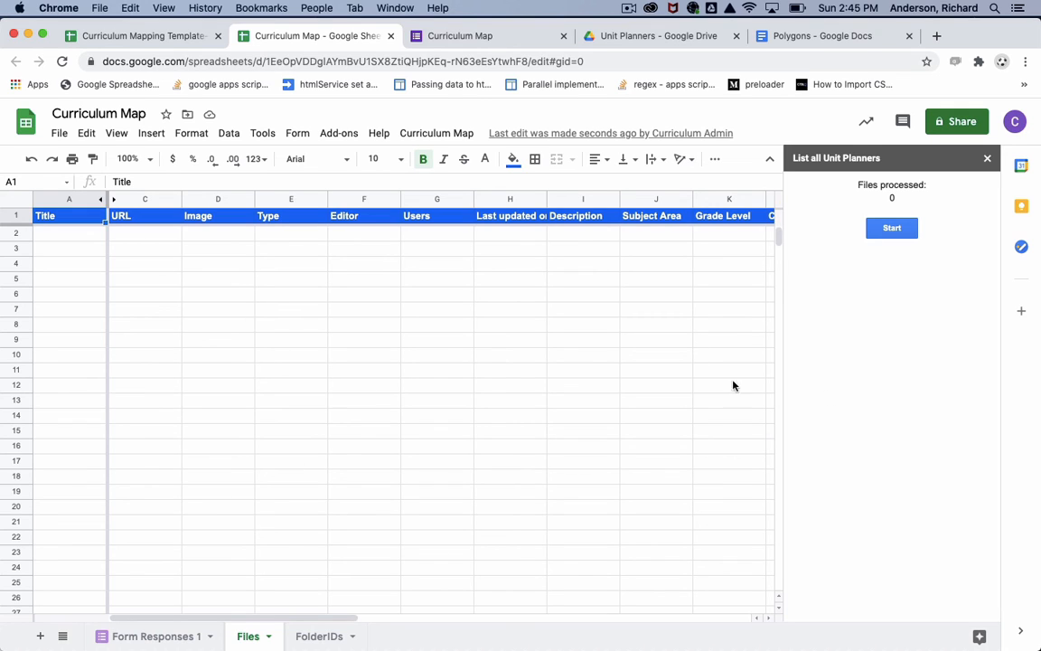
click(893, 229)
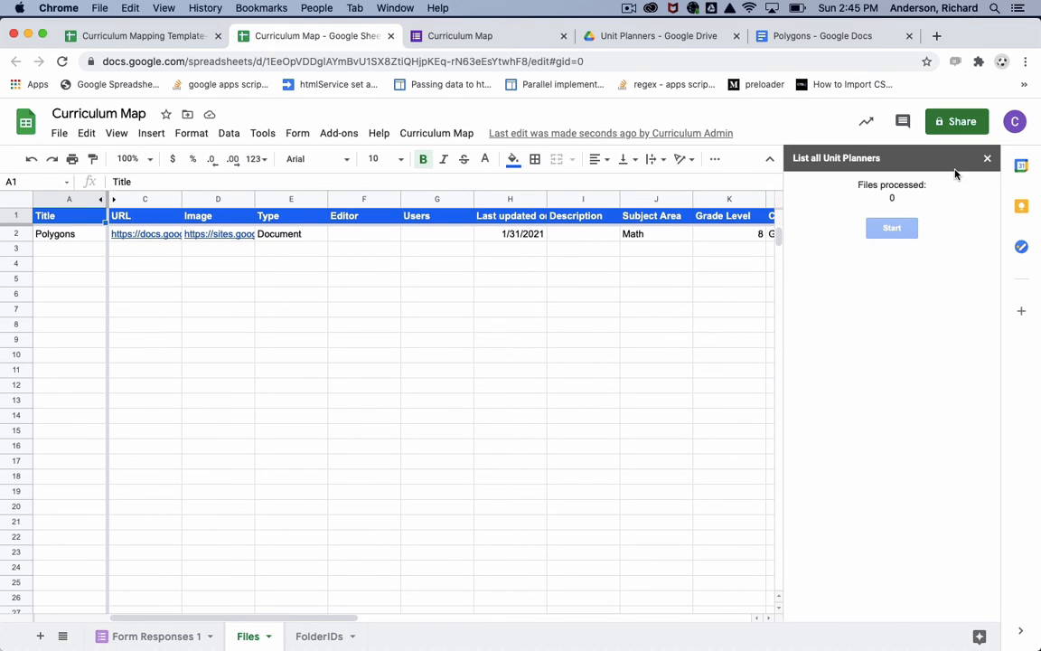
click(986, 158)
- Examine the Polygons row through its Resource Folder link in the Files sheet, then check the folder URL in the FolderIDs sheet
scroll(929, 198, right, 3)
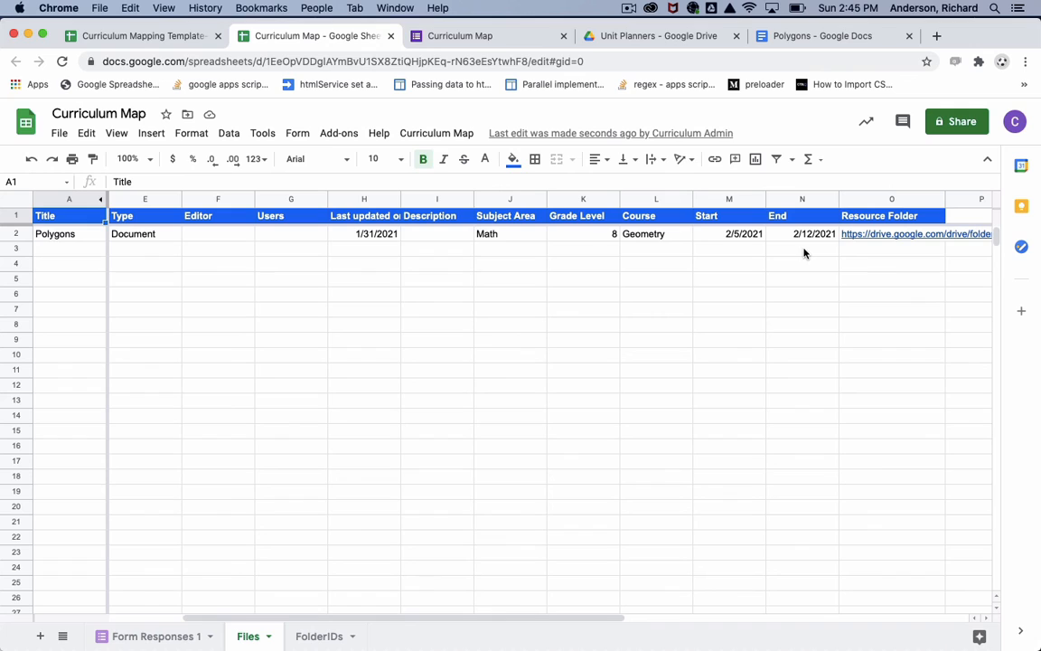
mouse_move(871, 235)
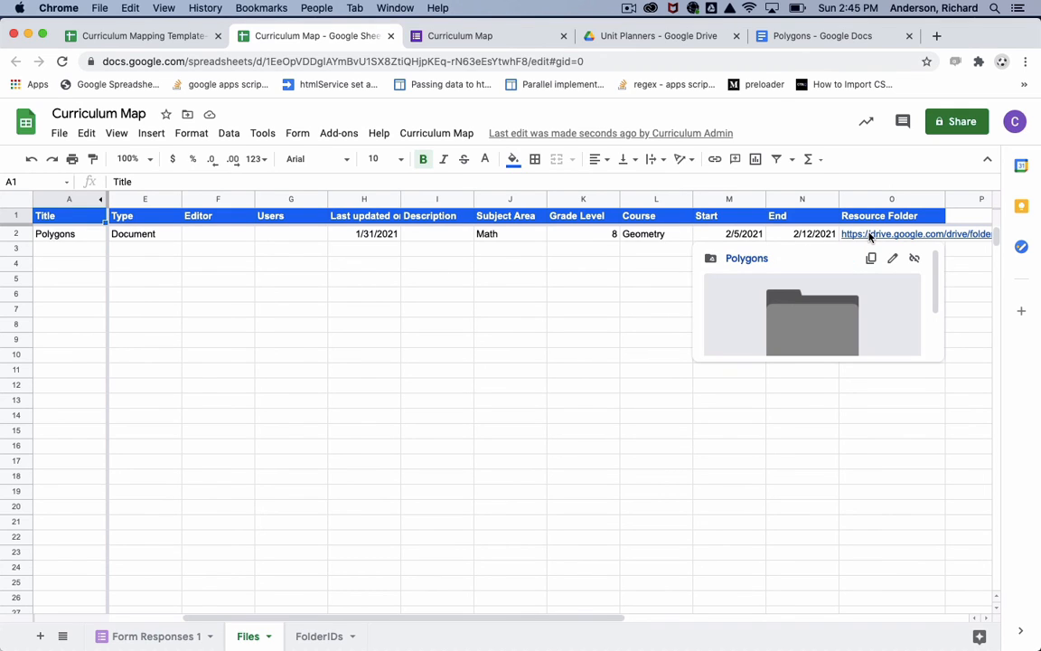
click(325, 636)
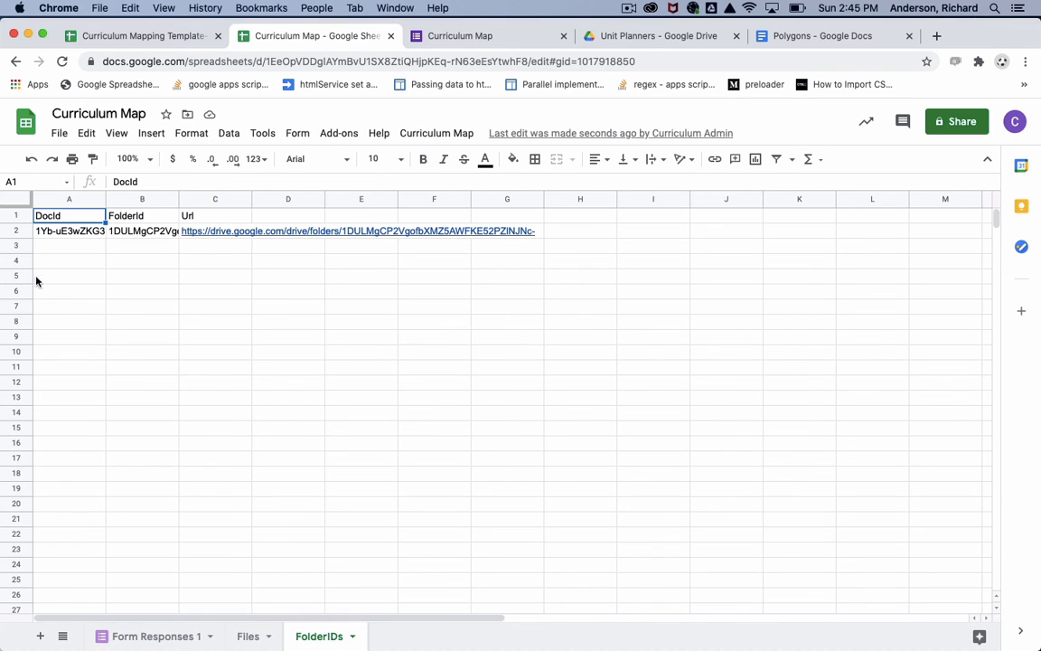
mouse_move(191, 233)
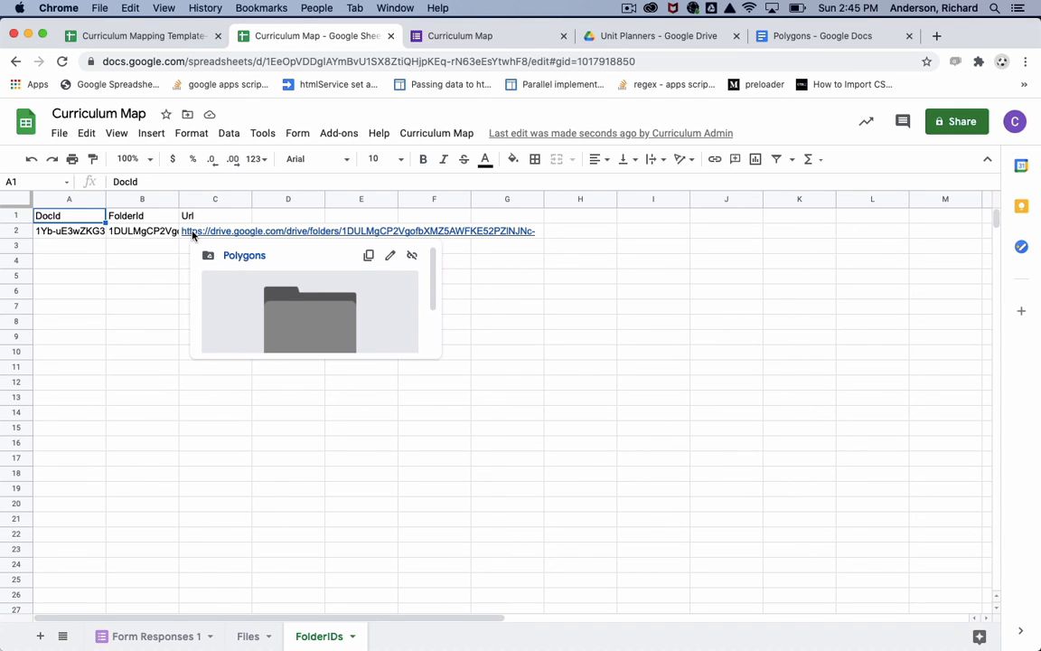
- Look over the recorded response in the Form Responses 1 sheet and return to the Files sheet
click(248, 635)
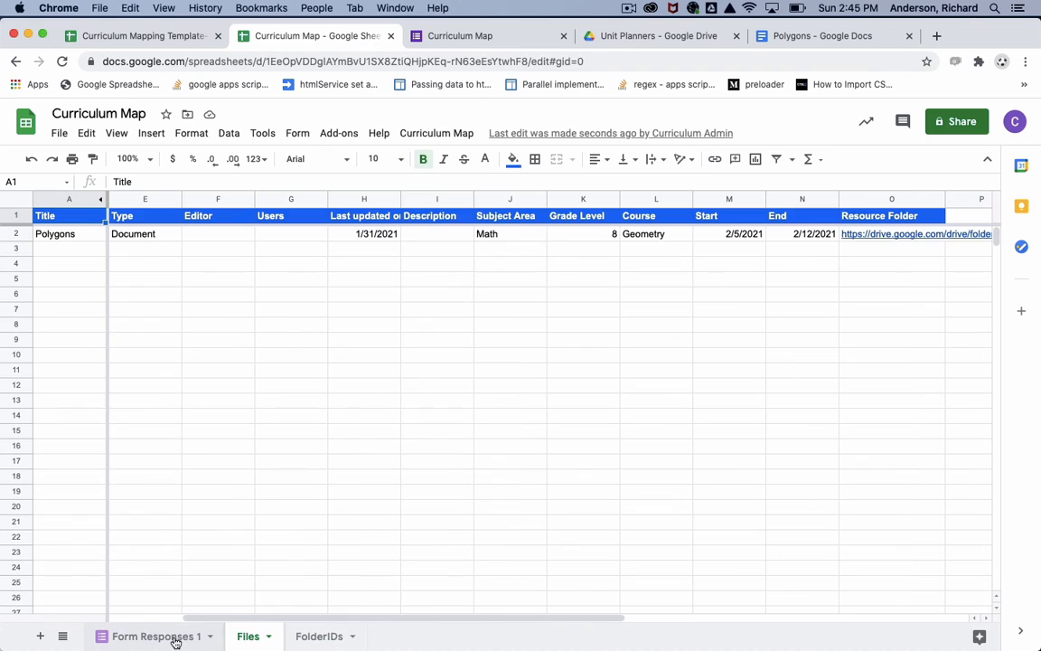
click(175, 639)
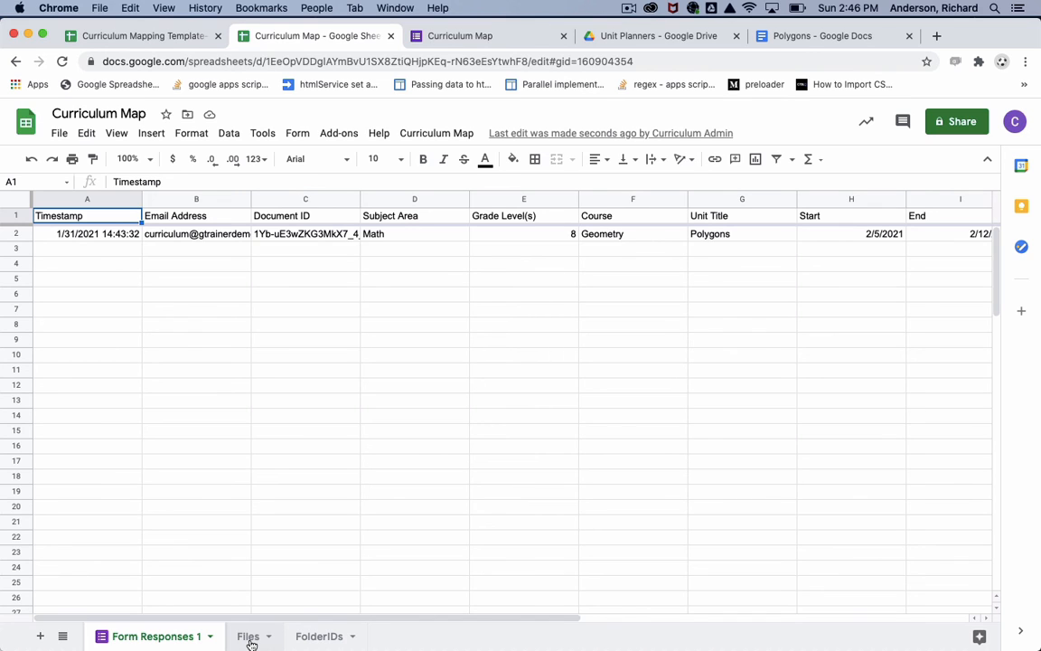
click(249, 638)
click(312, 638)
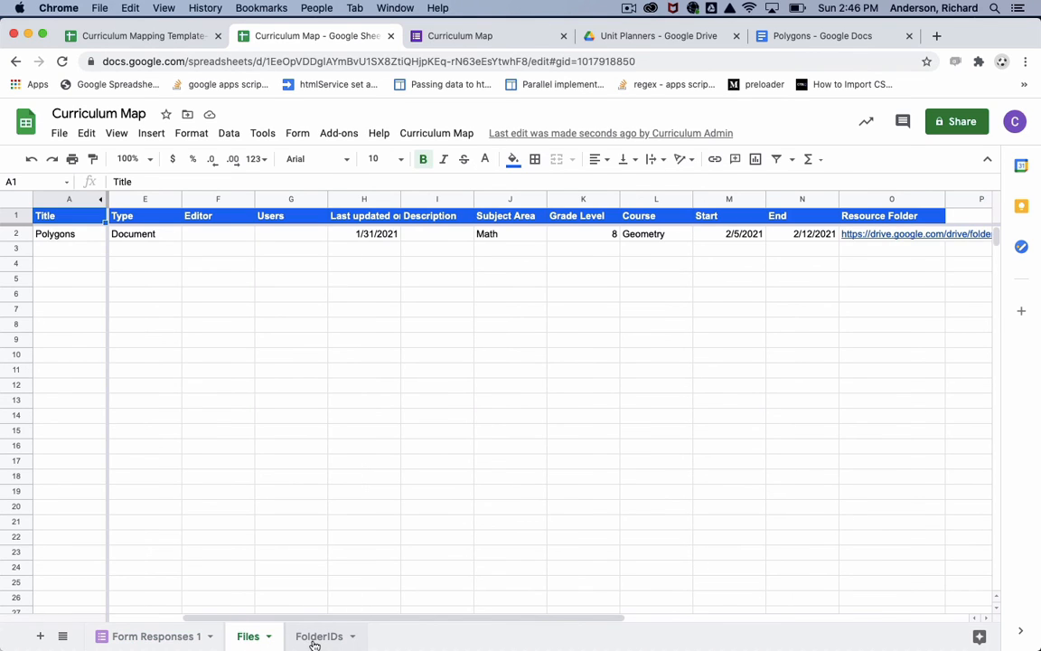
click(251, 636)
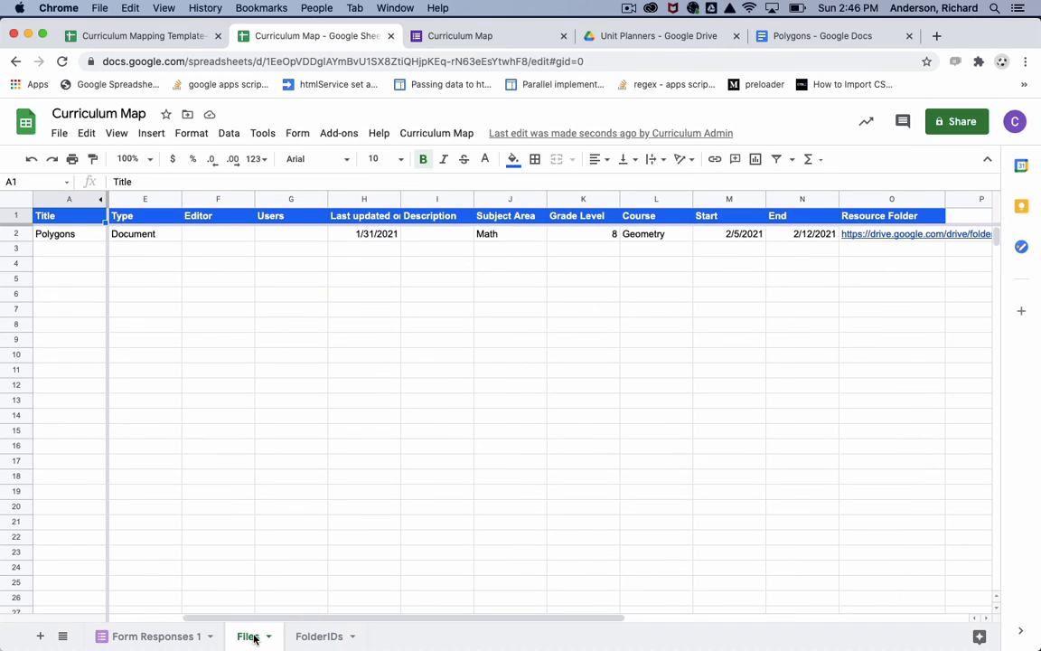